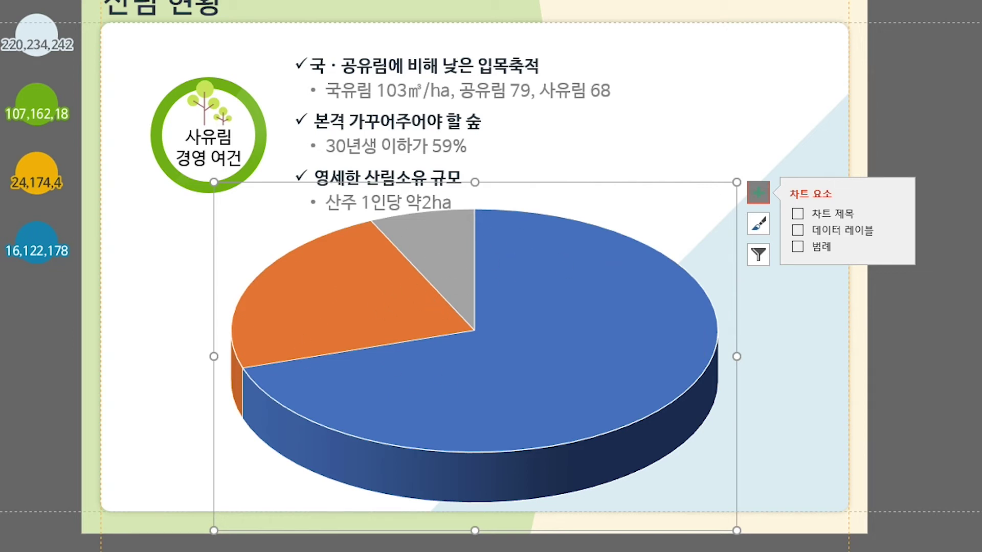
Rotate the pie chart by setting the data series' angle of first slice to 180°
click(564, 241)
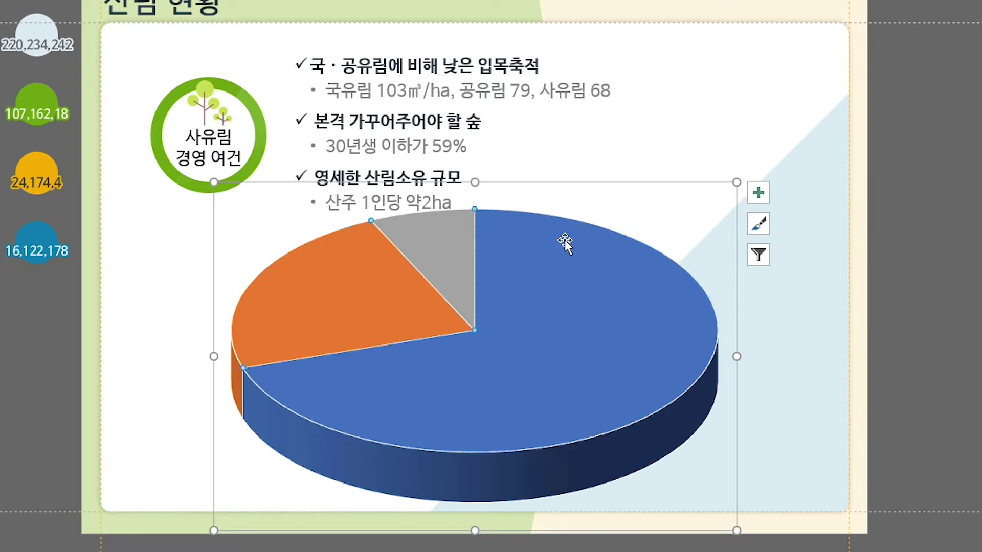
click(563, 244)
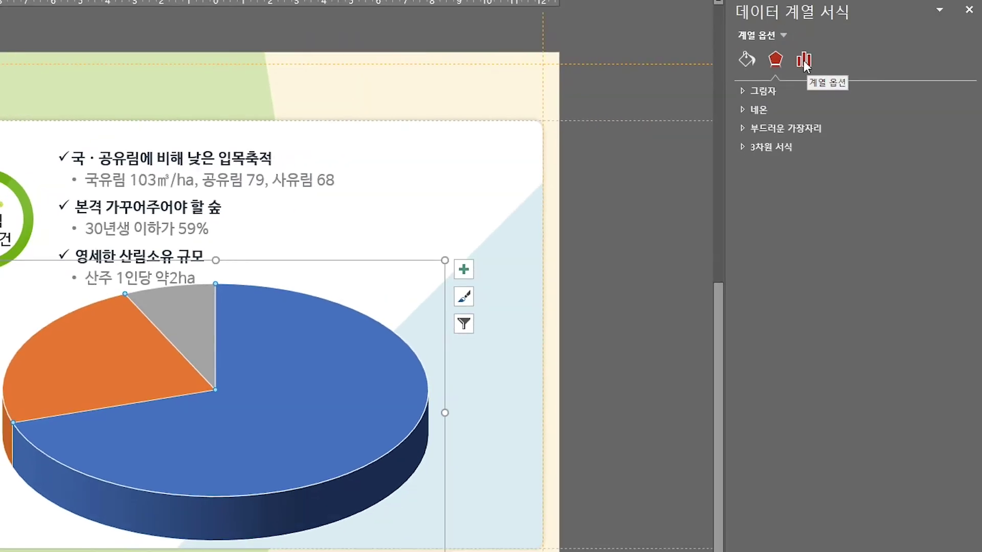
click(803, 60)
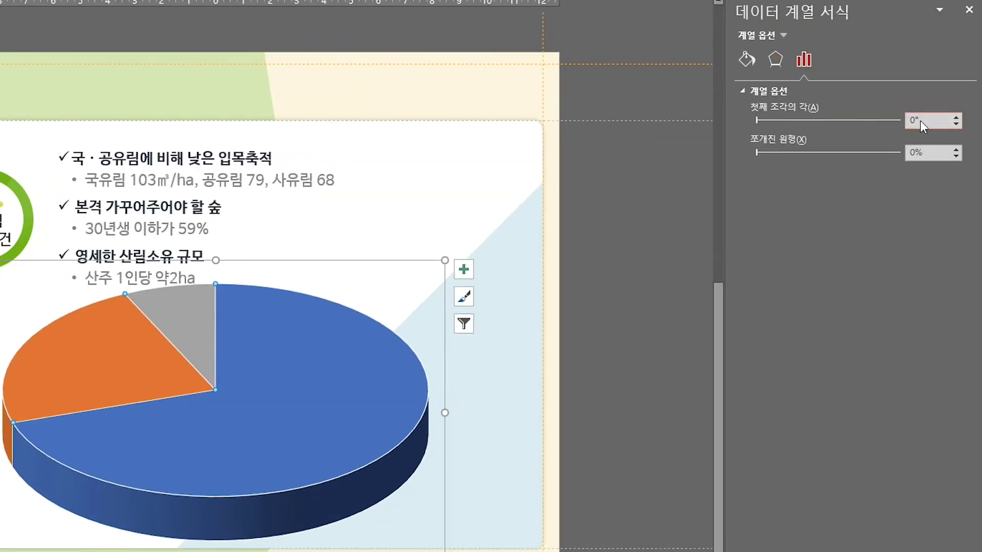
key(Up)
key(Up)
key(Up)
key(Up)
key(Up)
key(Up)
key(Up)
key(Up)
key(Up)
key(Up)
key(Up)
key(Up)
key(Up)
key(Up)
key(Up)
key(Up)
key(Up)
key(Up)
key(Up)
key(Up)
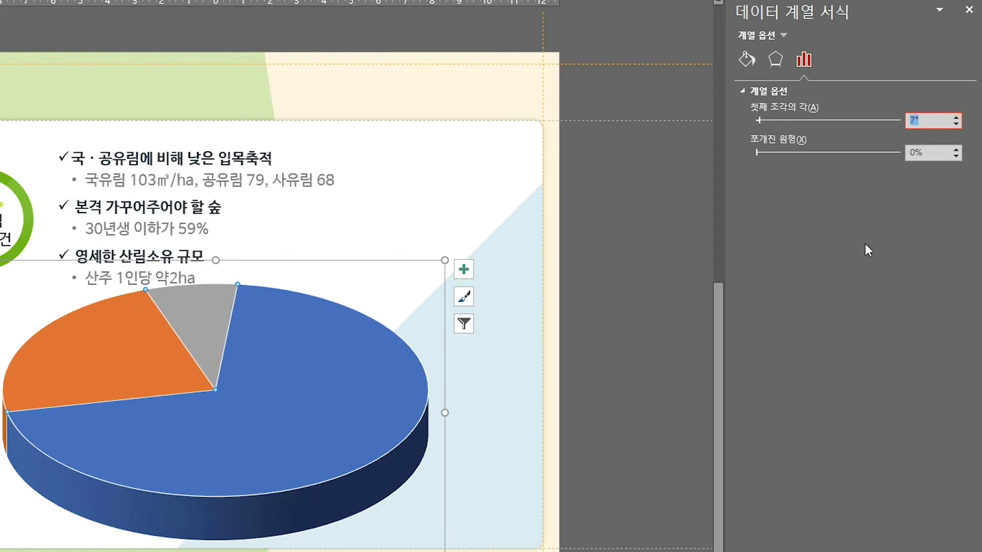
key(Up)
key(Up)
key(Up)
key(Up)
key(Up)
key(Up)
key(Up)
key(Up)
key(Up)
key(Up)
key(Up)
key(Up)
key(Up)
key(Up)
key(Up)
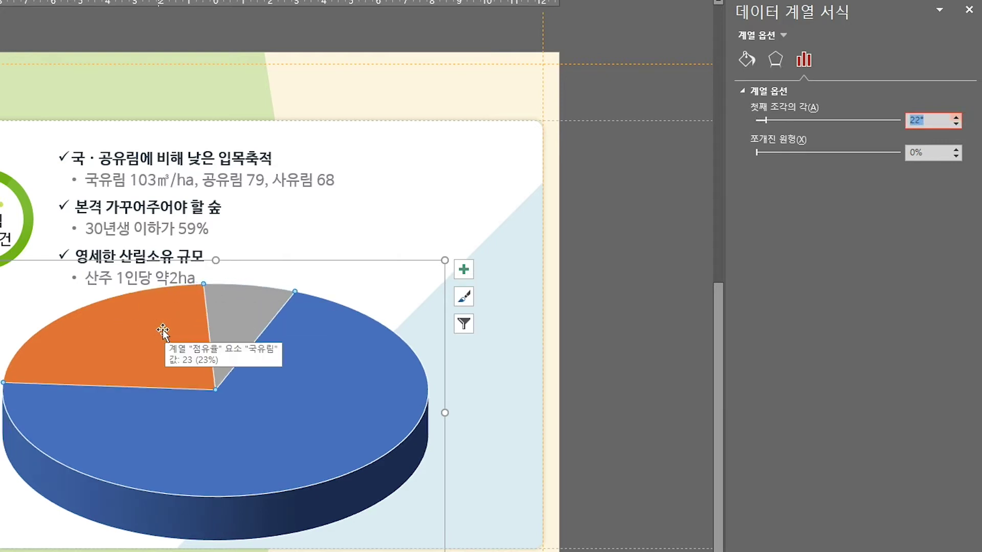
key(Up)
key(Up)
key(Up)
key(Up)
key(Up)
key(Up)
key(Up)
key(Up)
key(Up)
key(Up)
key(Up)
key(Up)
key(Up)
key(Up)
key(Up)
key(Up)
key(Up)
key(Up)
key(Up)
key(Up)
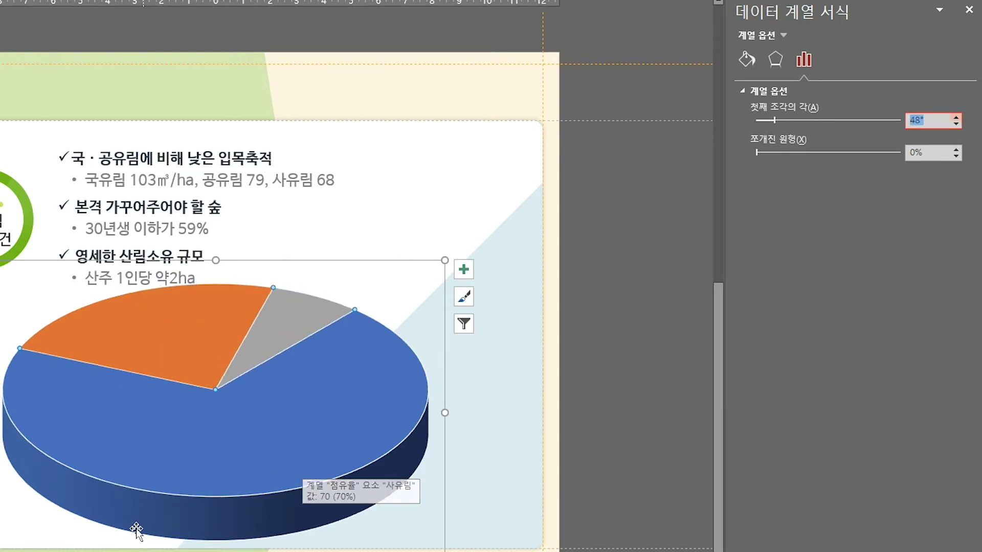
key(Up)
key(Up)
key(Up)
key(Up)
key(Up)
key(Up)
key(Up)
key(Up)
key(Up)
key(Up)
key(Up)
key(Up)
key(Up)
key(Up)
key(Up)
key(Up)
key(Up)
key(Up)
key(Up)
key(Up)
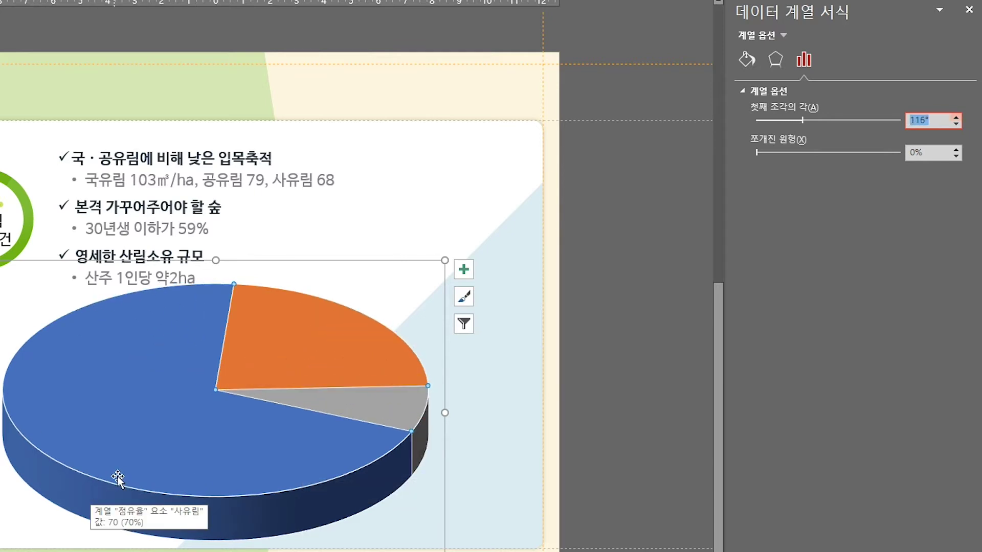
key(Up)
key(Up)
key(Up)
key(Up)
key(Up)
key(Up)
key(Up)
key(Up)
key(Up)
key(Up)
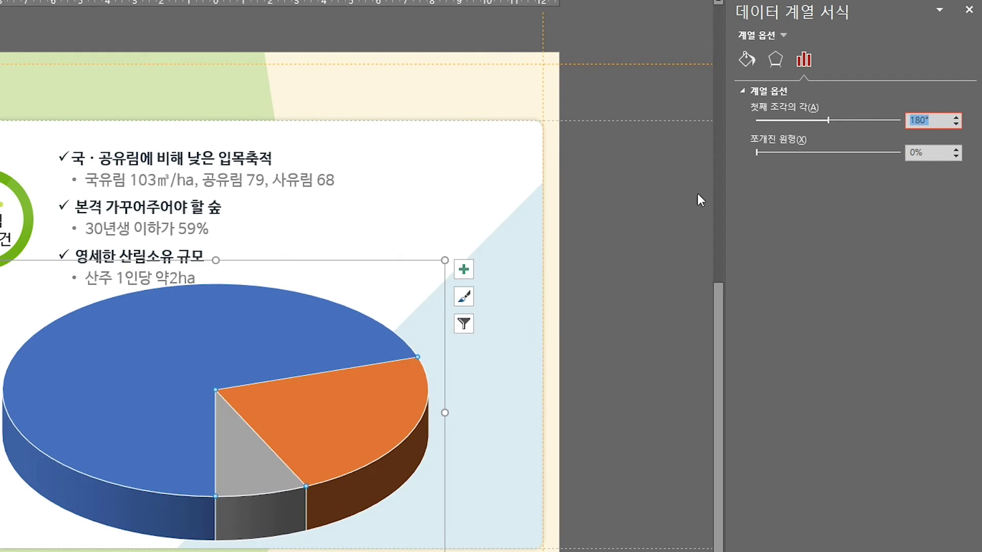
Remove the border lines from the pie chart's data series
click(746, 60)
click(762, 289)
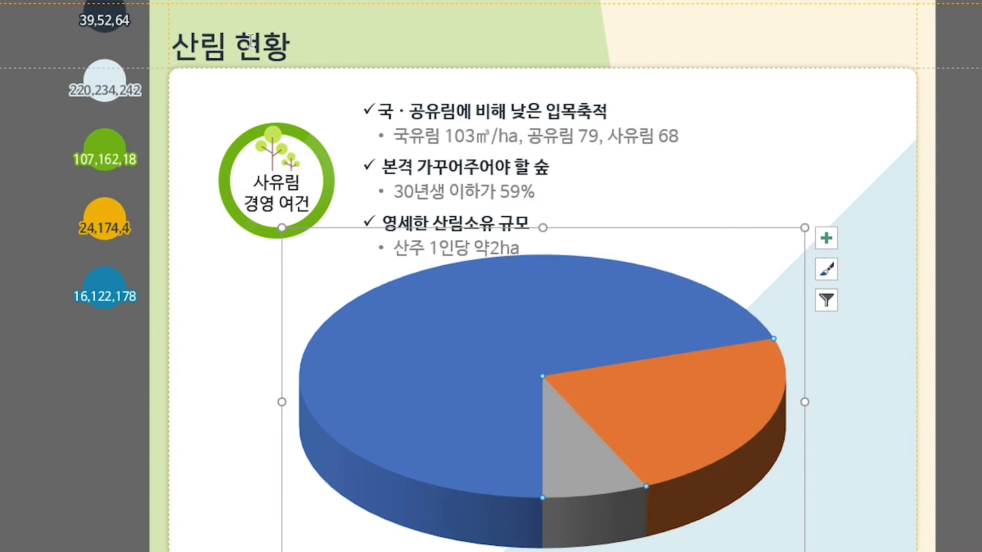
drag(65, 2, 185, 367)
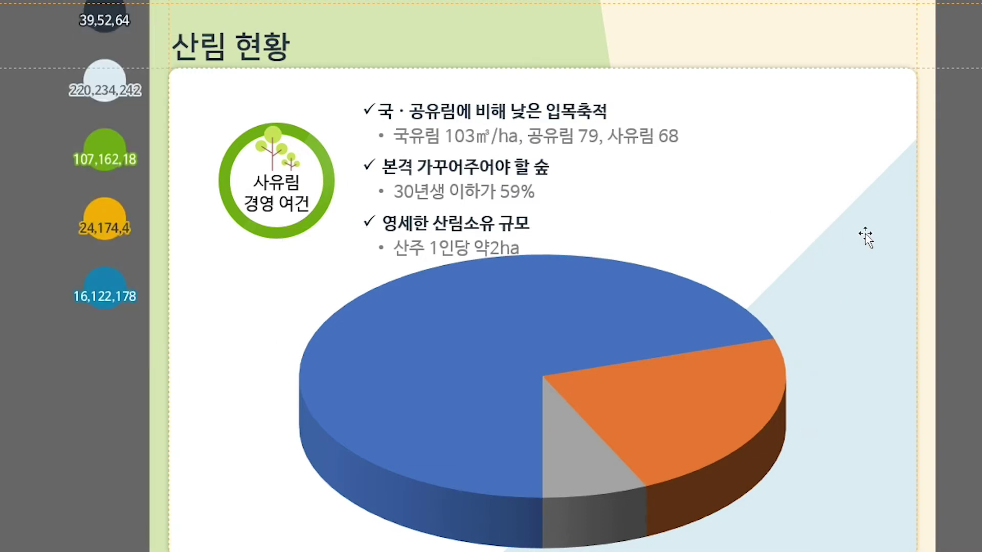
Fill the largest slice (사유림) with a solid green of RGB 107, 162, 18
click(691, 307)
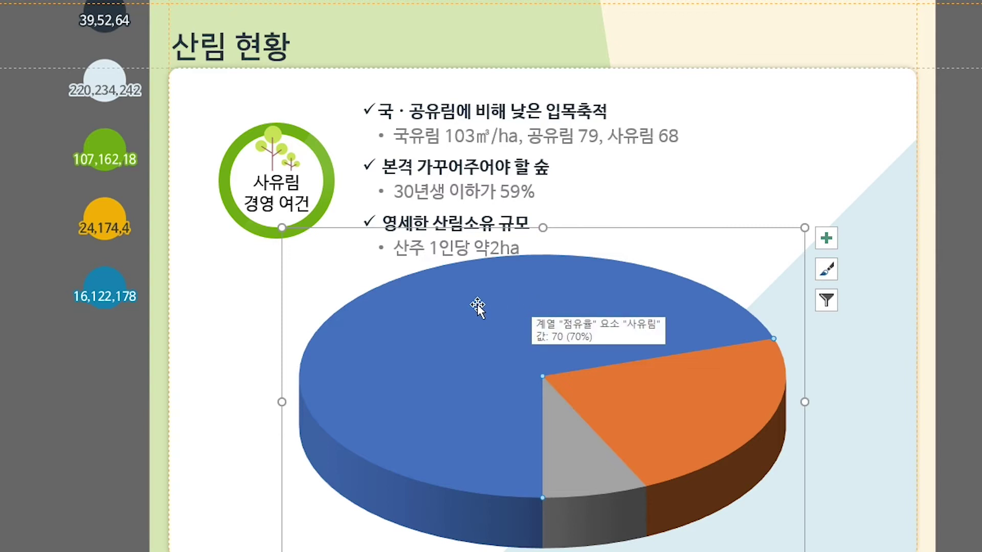
double_click(486, 307)
click(746, 60)
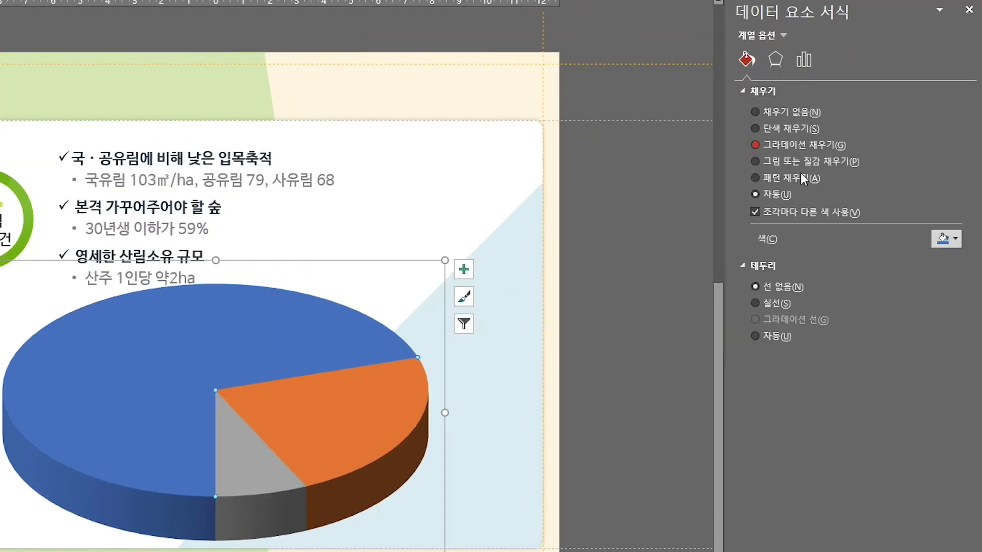
click(757, 128)
click(943, 240)
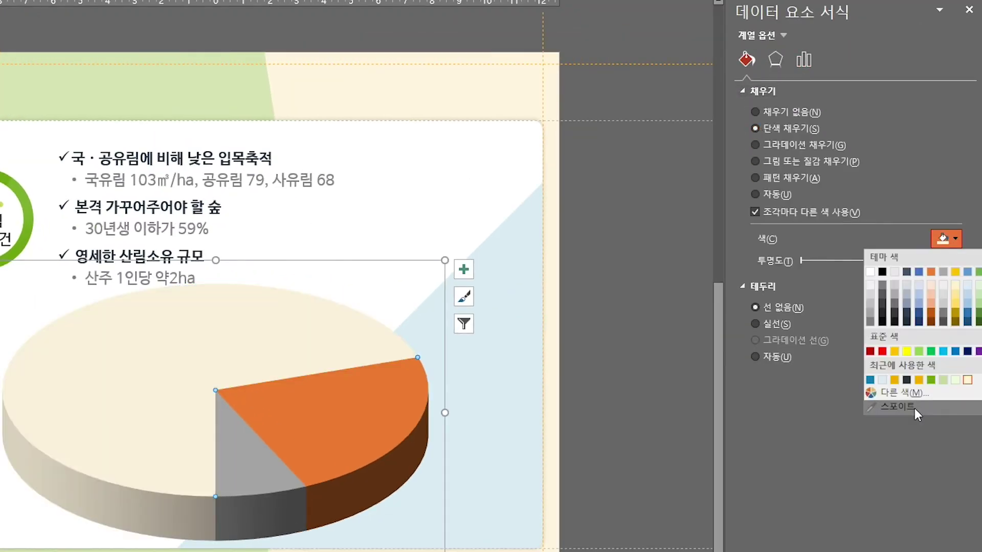
click(900, 391)
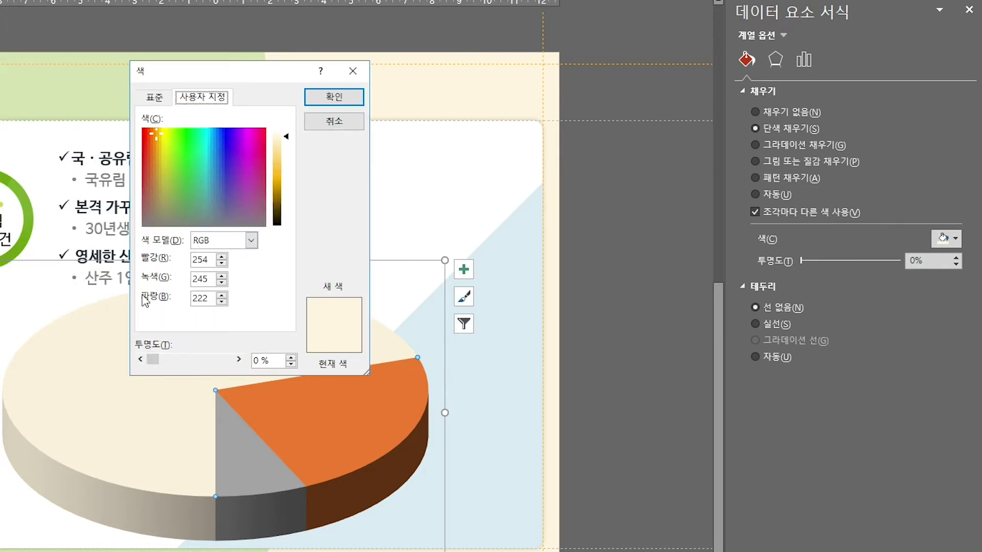
text(107)
key(Tab)
text(162)
key(Tab)
text(18)
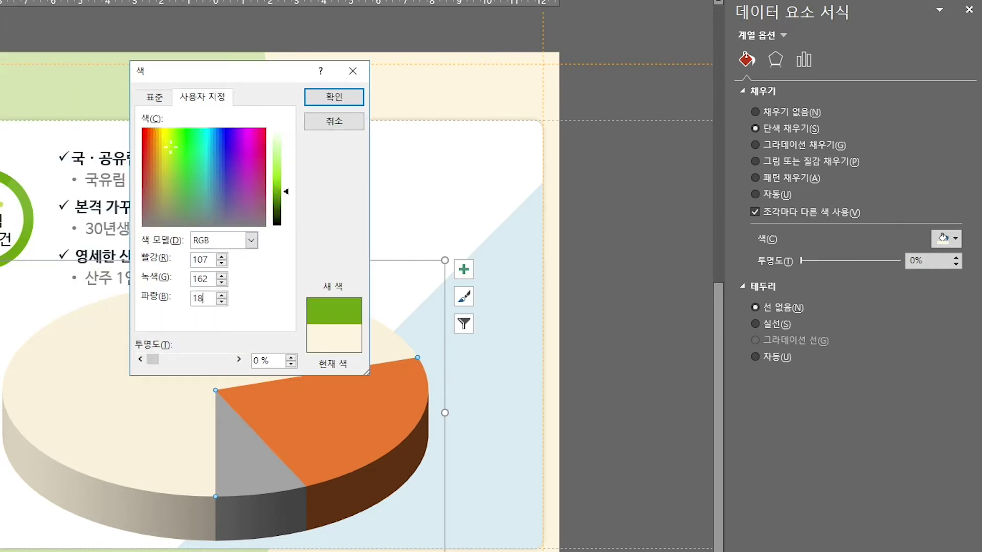
click(320, 101)
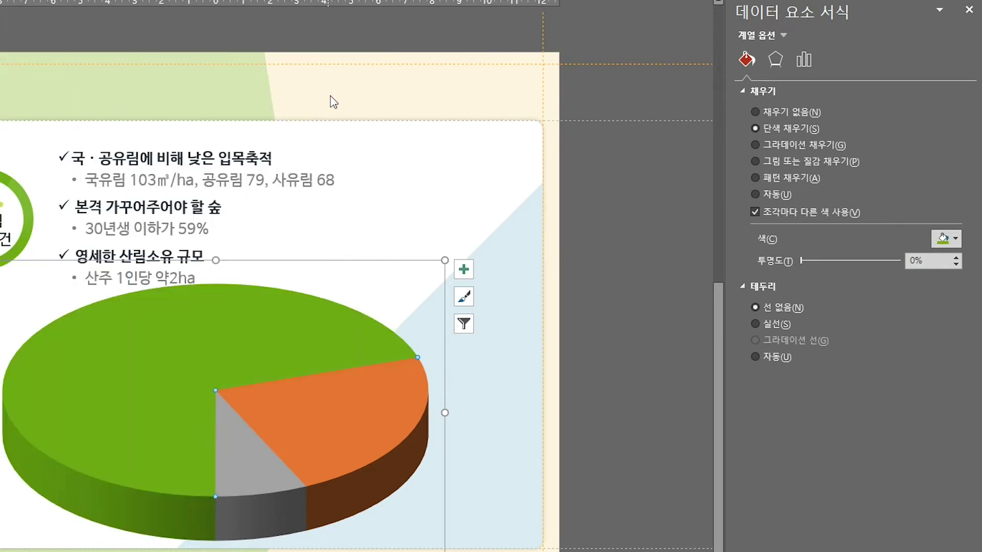
Fill the orange slice (국유림) with a solid blue of RGB 16, 122, 178
click(335, 419)
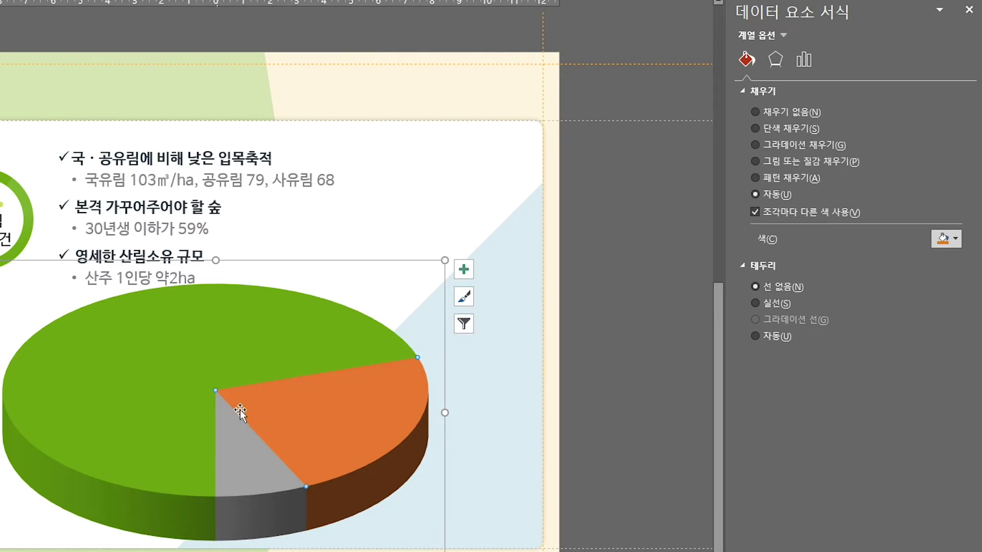
click(945, 245)
click(893, 398)
text(16)
key(Tab)
text(122)
key(Tab)
text(178)
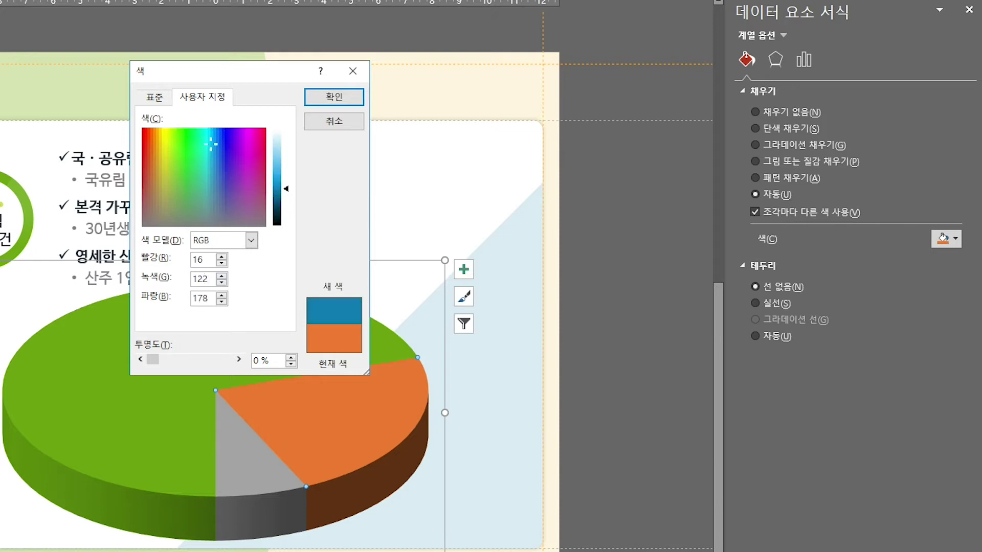
key(Return)
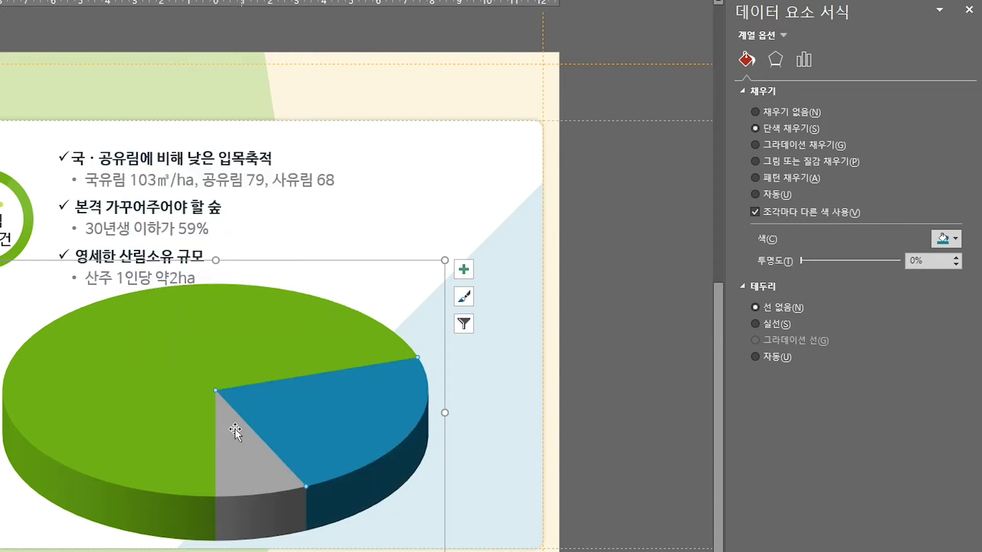
Fill the grey slice with a solid yellow-orange of RGB 243, 174, 4
click(246, 465)
click(946, 239)
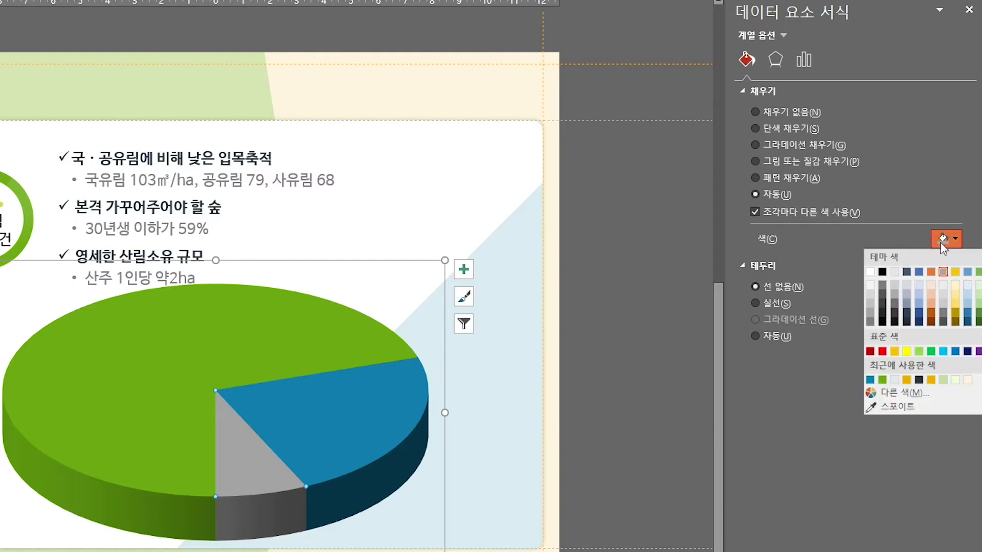
click(910, 389)
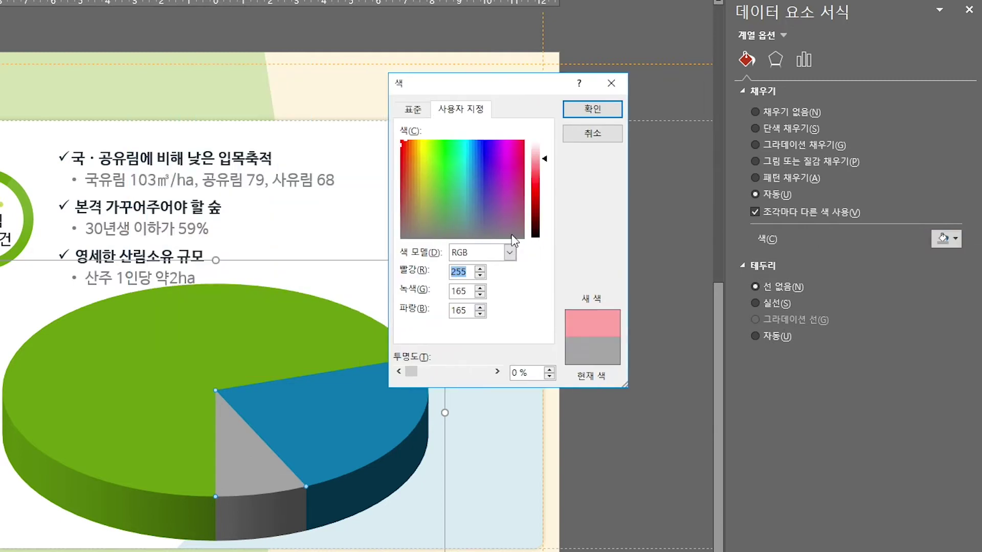
text(24)
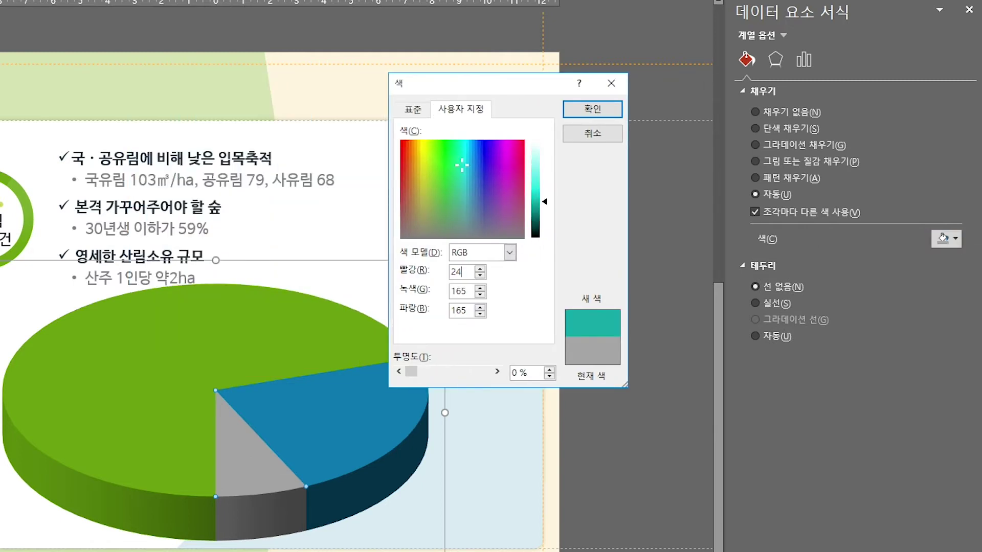
text(174)
text(4)
key(Return)
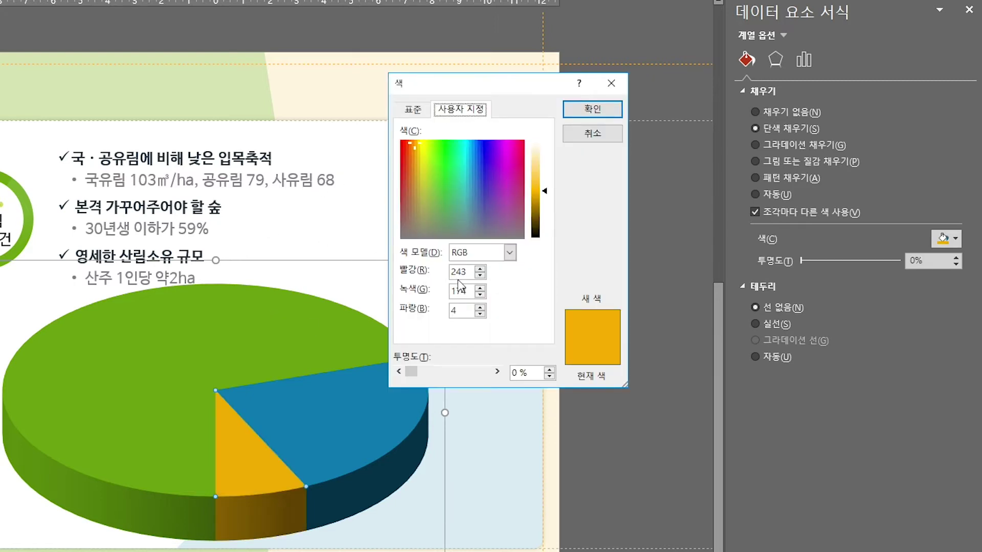
click(584, 115)
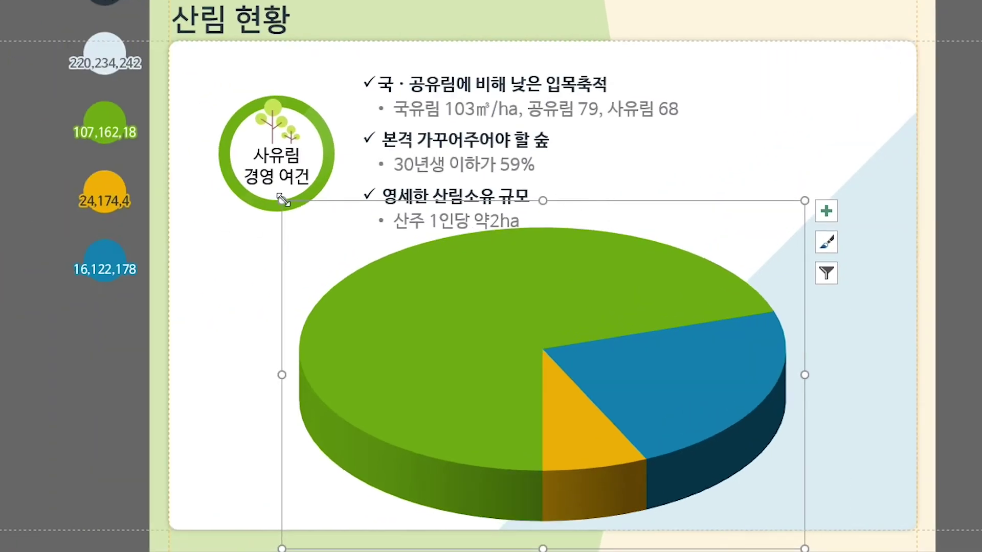
Shrink the pie chart into the slide's lower-right area and set its 3-D rotation height to 30%
drag(280, 203, 386, 270)
drag(622, 276, 722, 233)
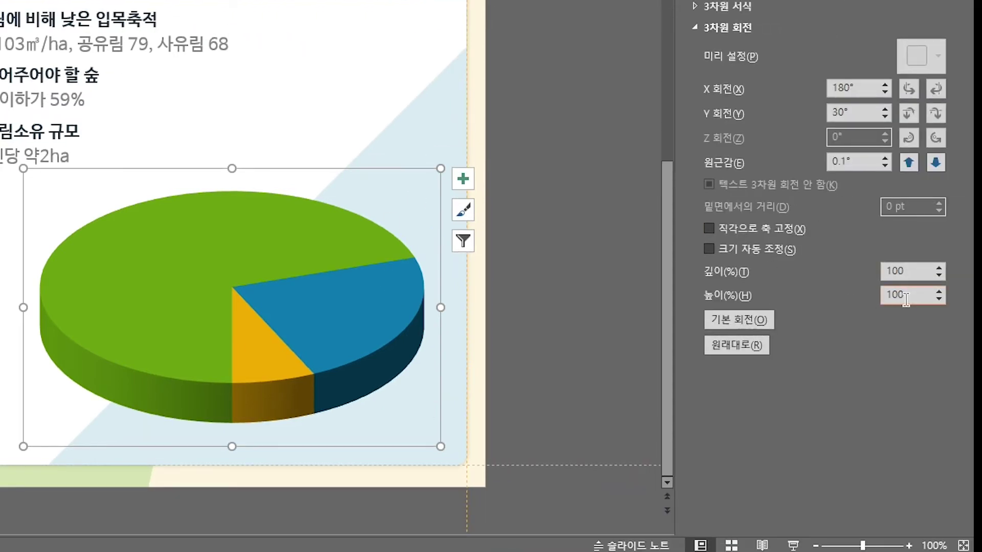
double_click(907, 298)
text(30)
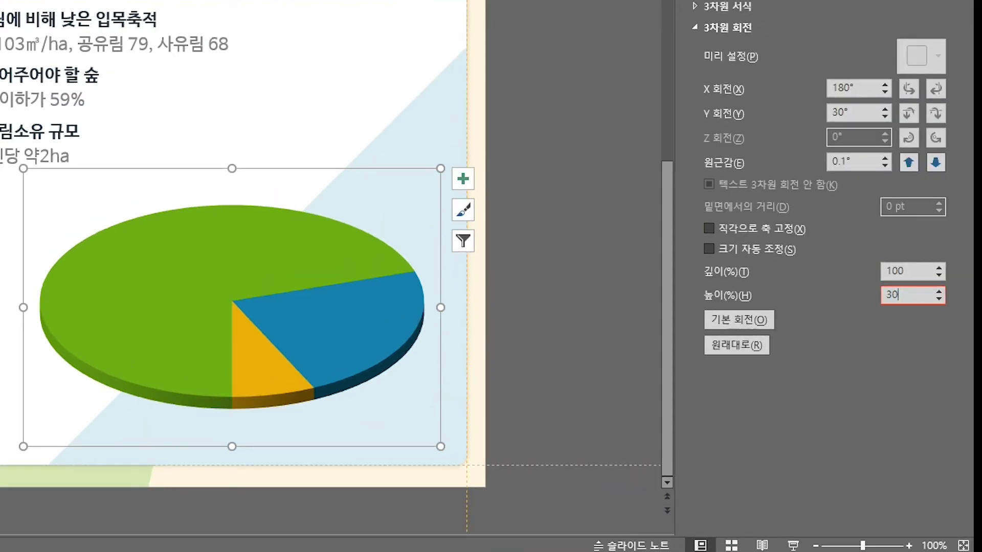
Duplicate the pie chart straight above the original and set the copy's 3-D height to 50%
click(282, 175)
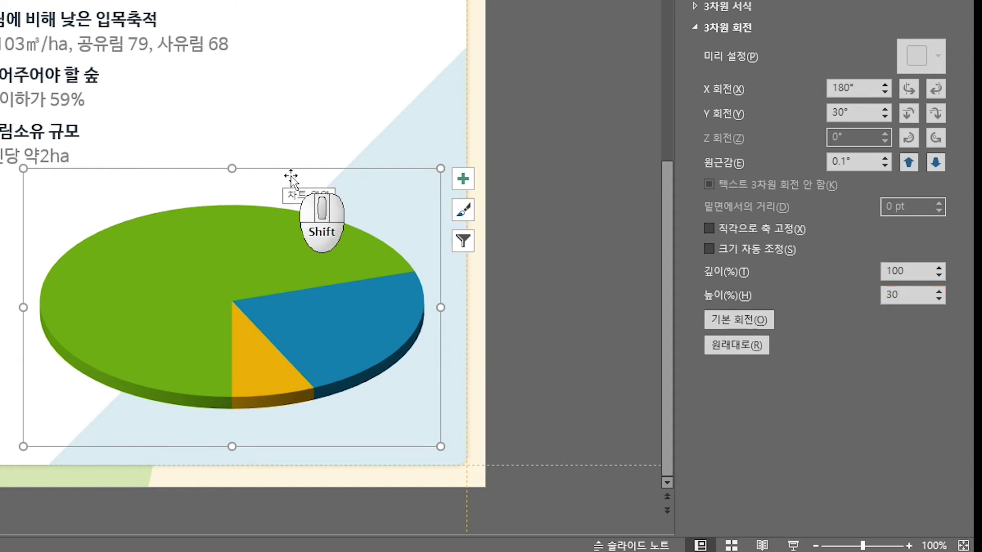
click(281, 166)
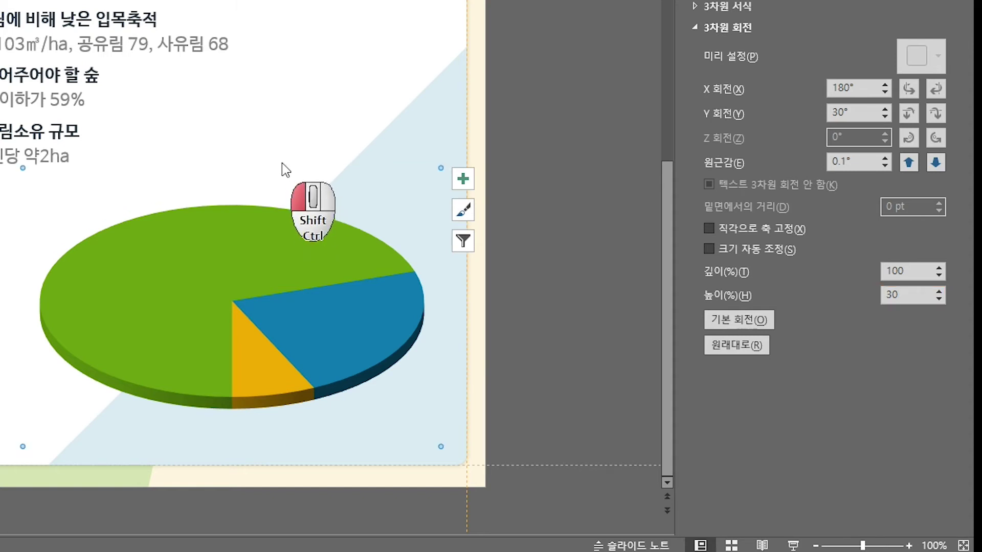
shift+click(271, 170)
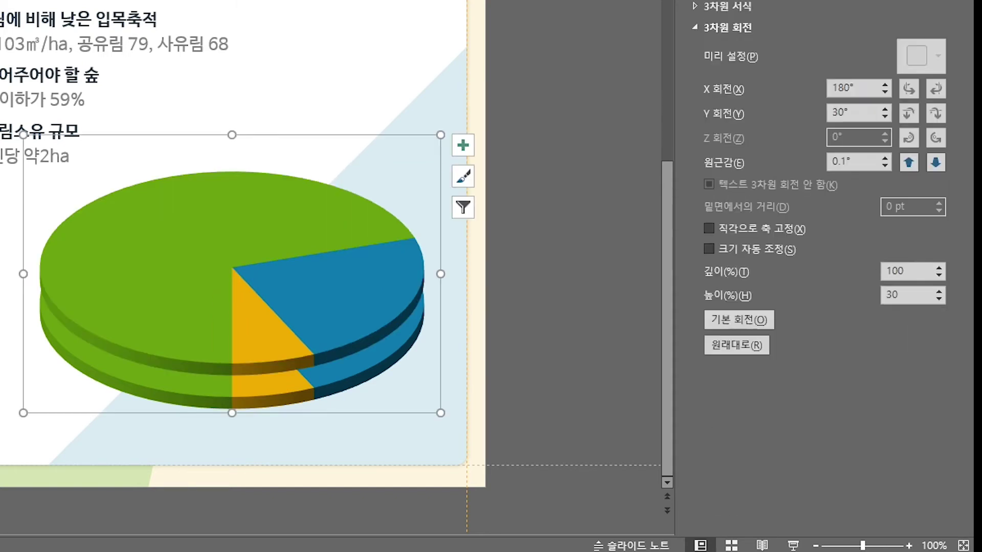
double_click(889, 295)
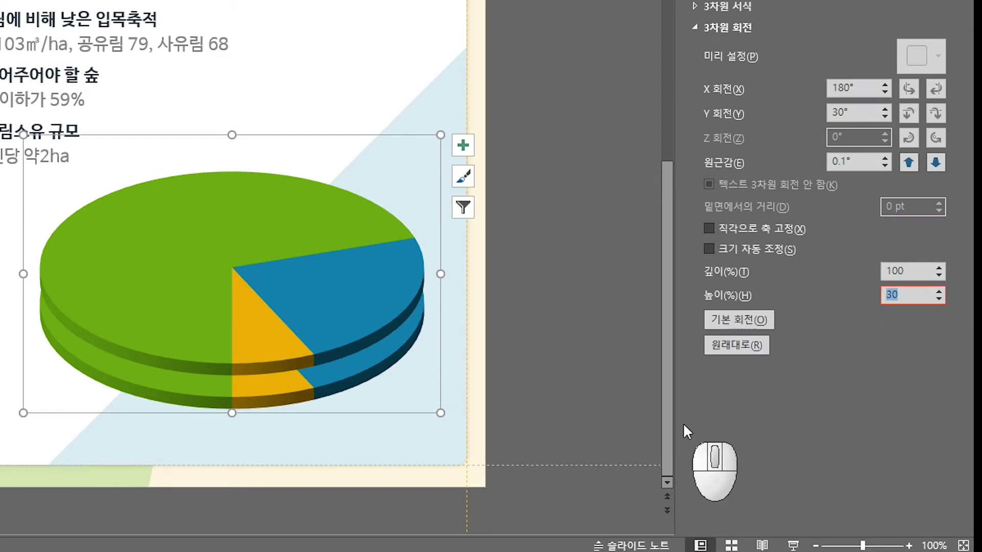
text(50)
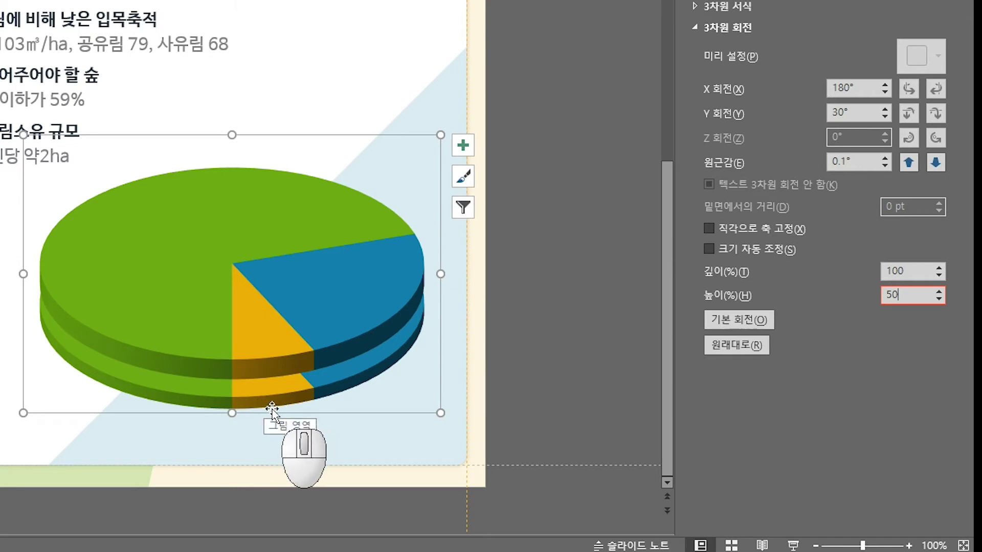
Duplicate the upper pie chart straight upward as a third layer and set that copy's 3-D height to 70%
drag(261, 136, 289, 103)
click(256, 137)
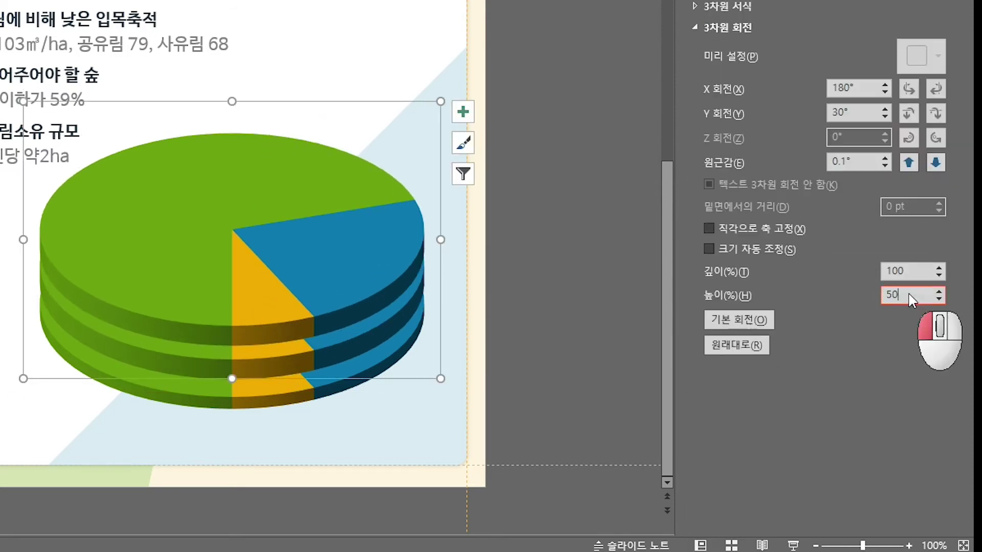
drag(911, 295, 883, 299)
text(70)
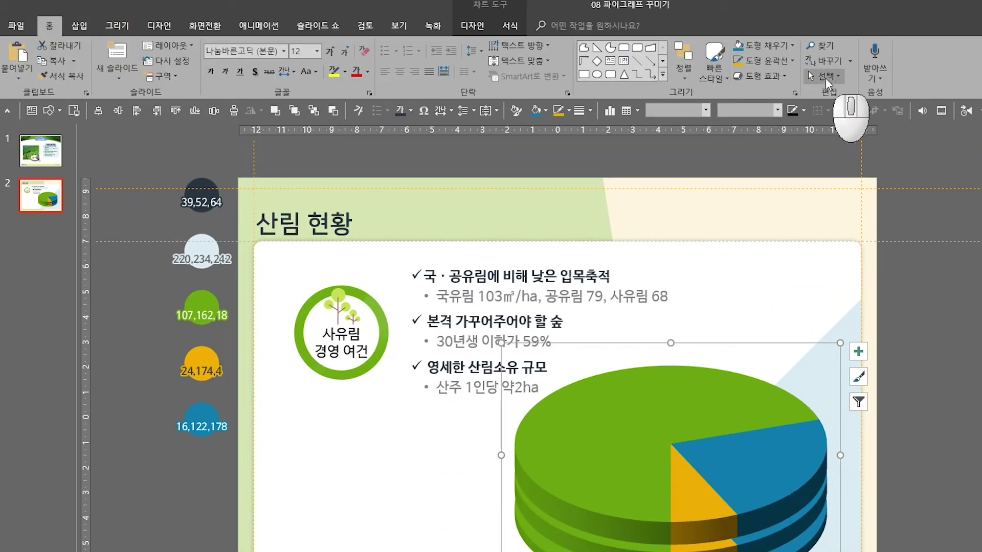
Show the Selection pane listing the slide's objects
click(825, 76)
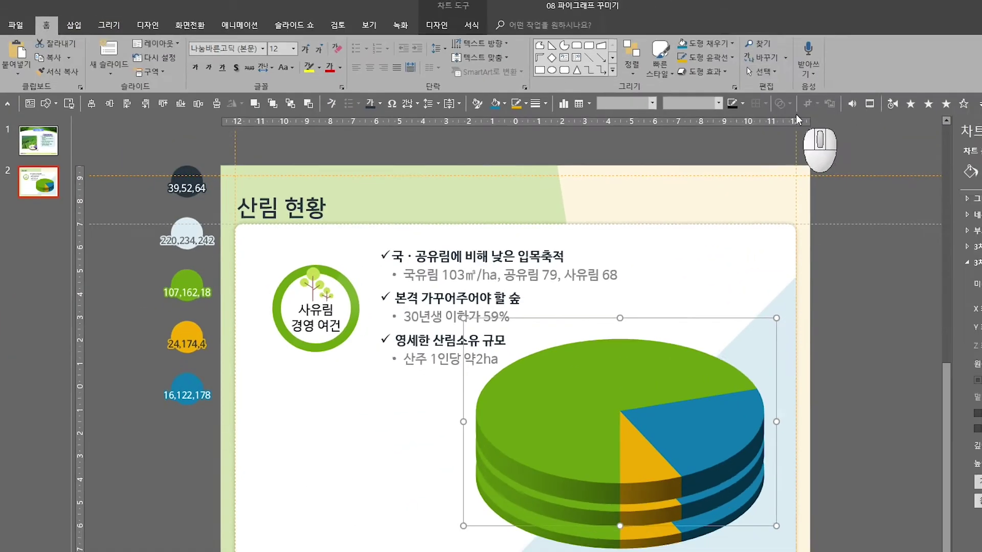
click(796, 115)
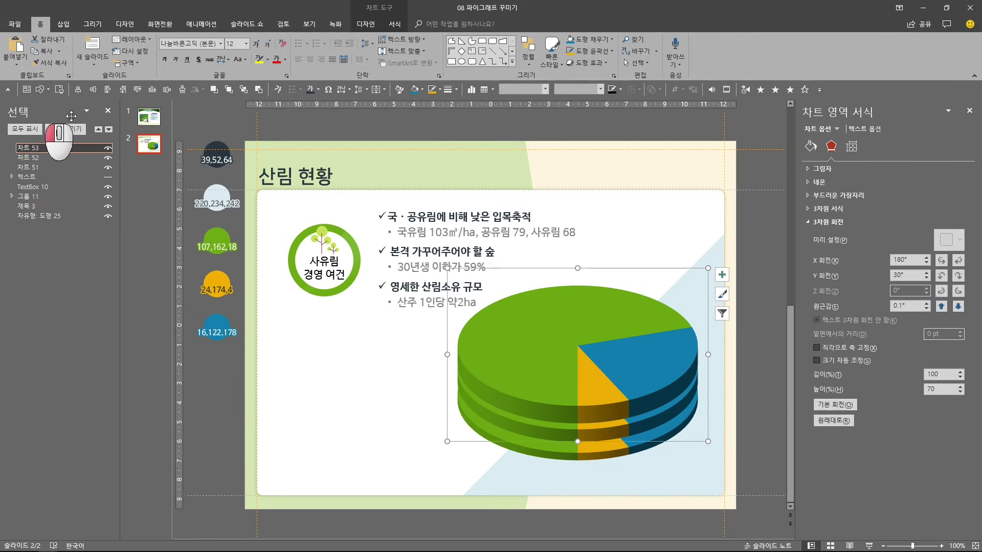
Try docking the Selection pane beside the chart formatting pane
drag(71, 116, 802, 163)
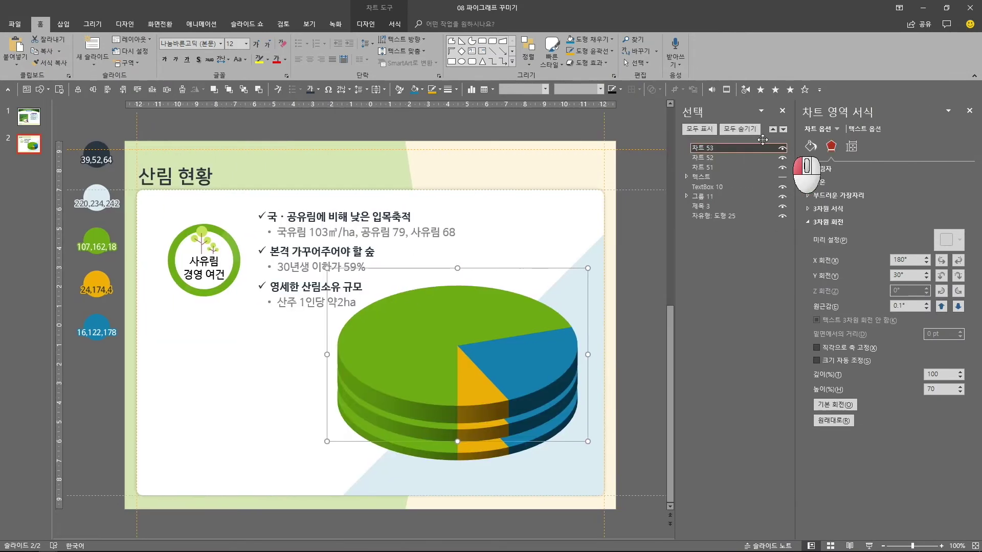
drag(702, 110, 23, 138)
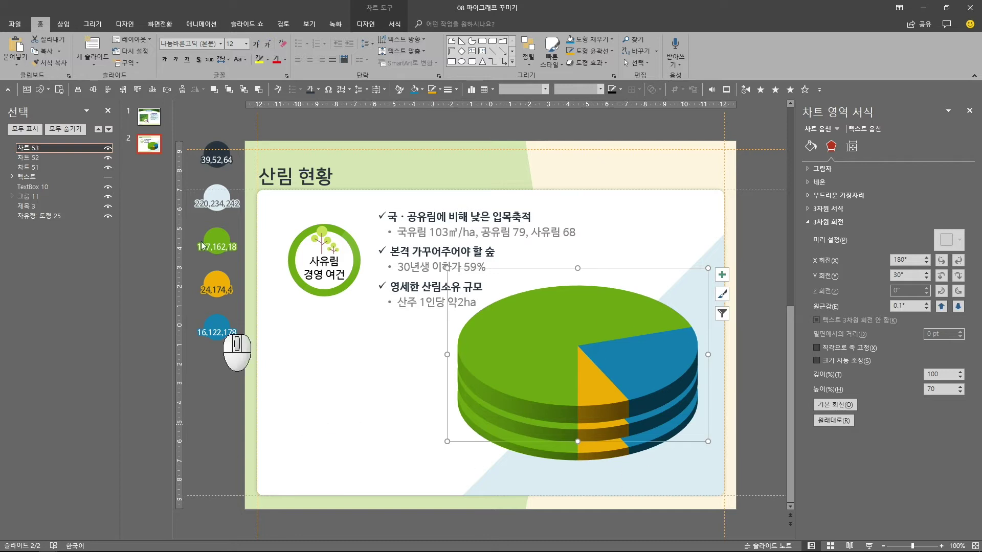
Hide the top and middle pie charts, leaving only the bottom chart shown on the slide
click(107, 149)
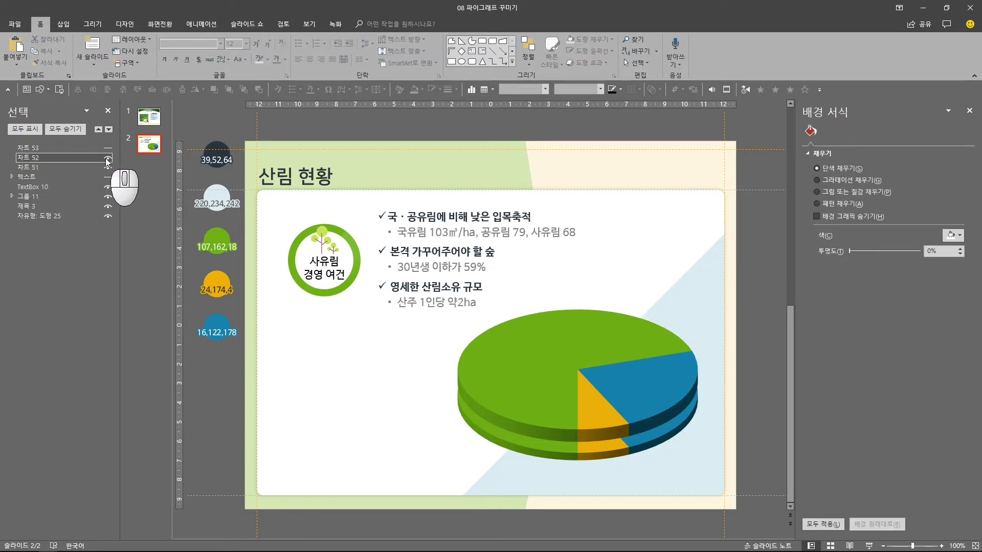
click(108, 158)
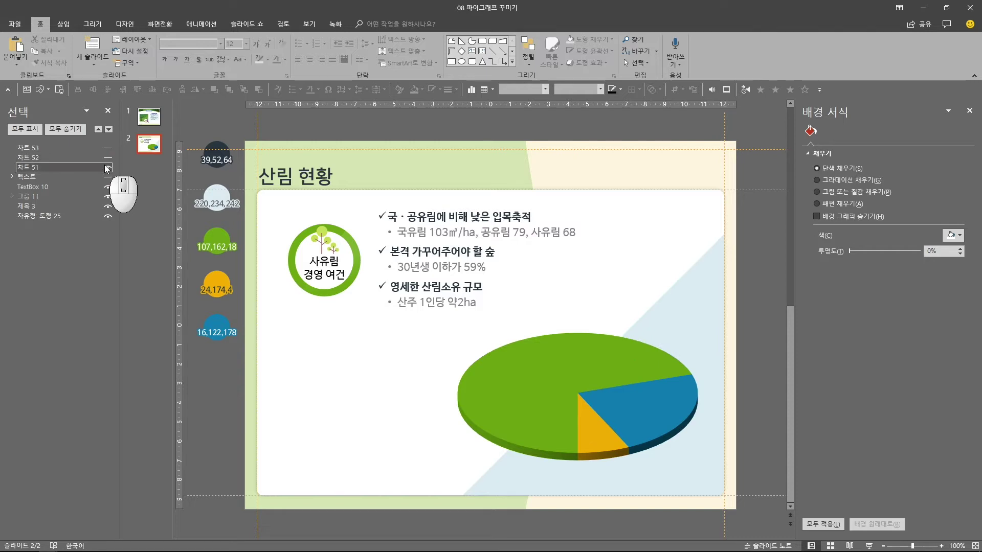
click(108, 168)
click(109, 168)
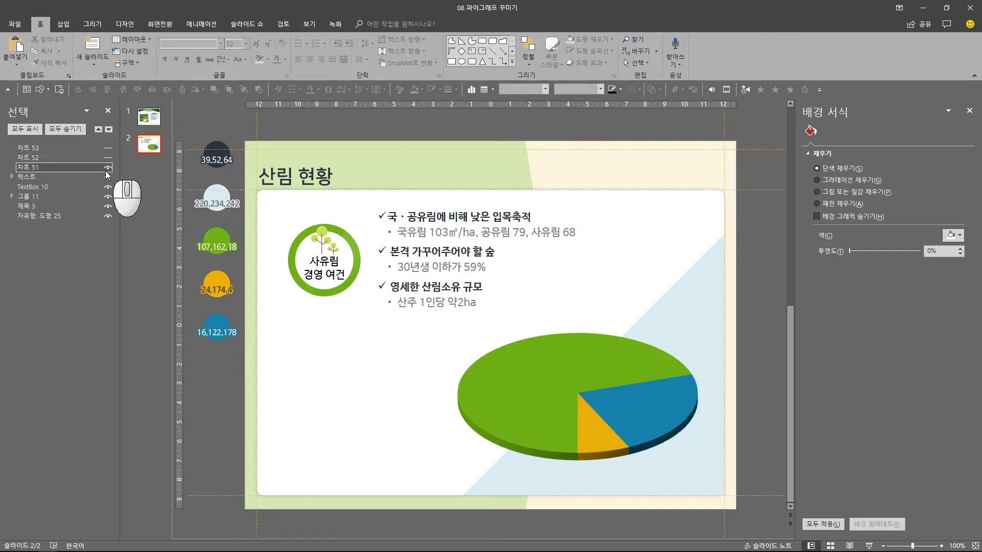
Rename the bottom chart 노랑, the middle chart 파랑 and the top chart 녹색, with all three shown
double_click(49, 169)
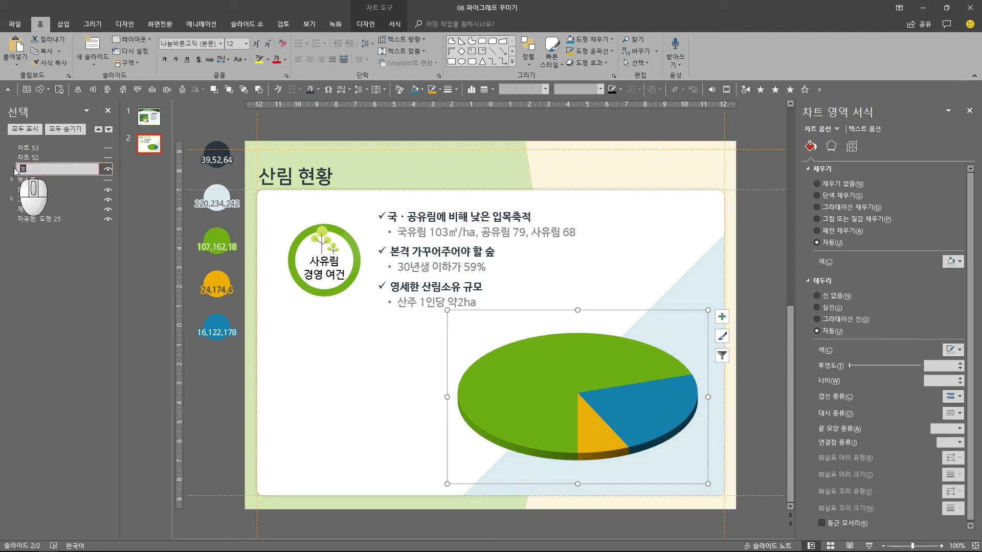
click(108, 159)
double_click(29, 159)
text(파랑)
double_click(28, 149)
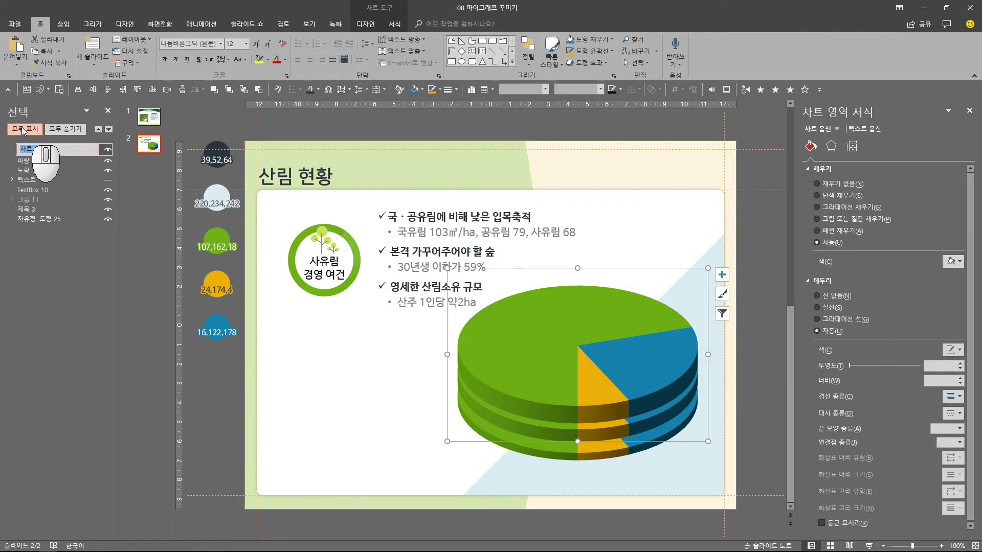
text(녹색)
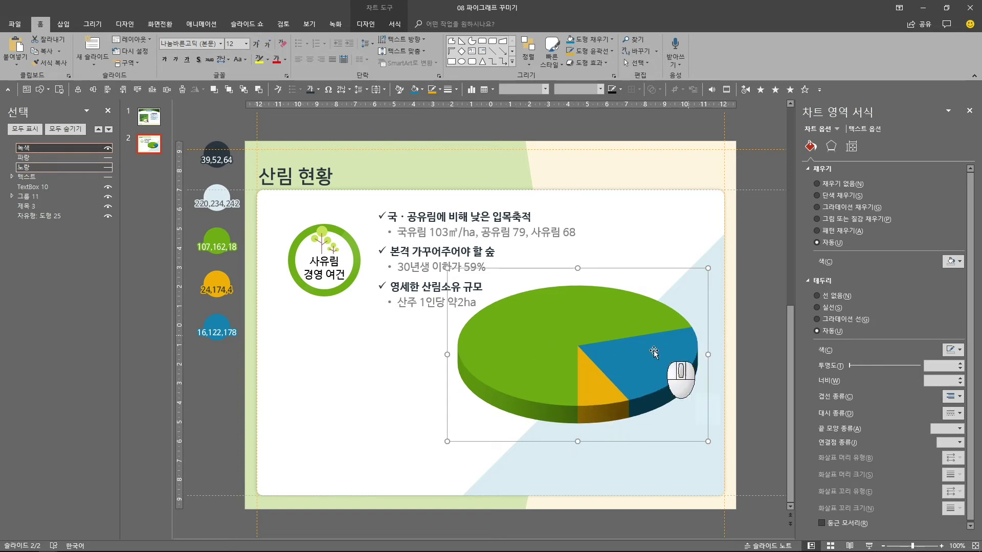
With only the 녹색 chart shown, set its yellow and blue slices to no fill
click(588, 383)
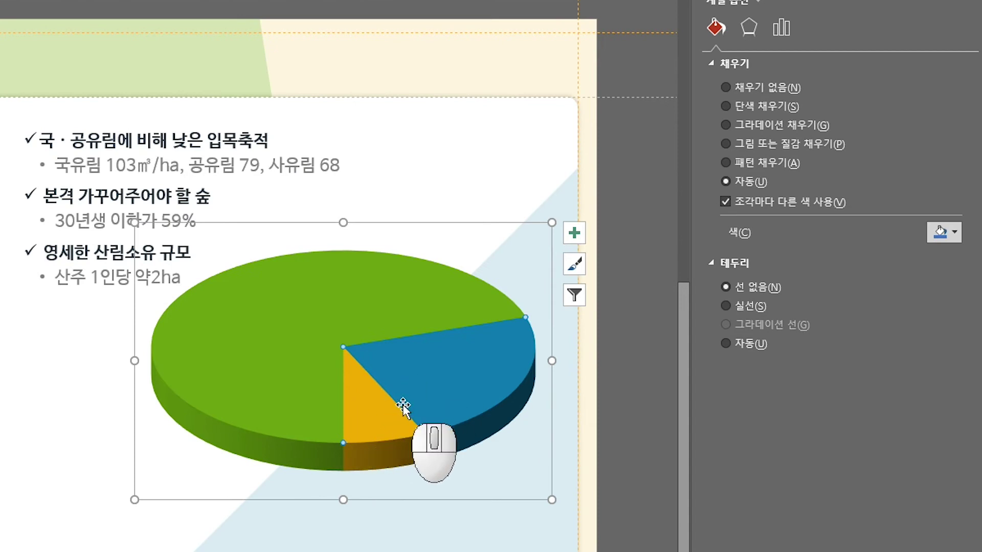
click(369, 412)
click(944, 232)
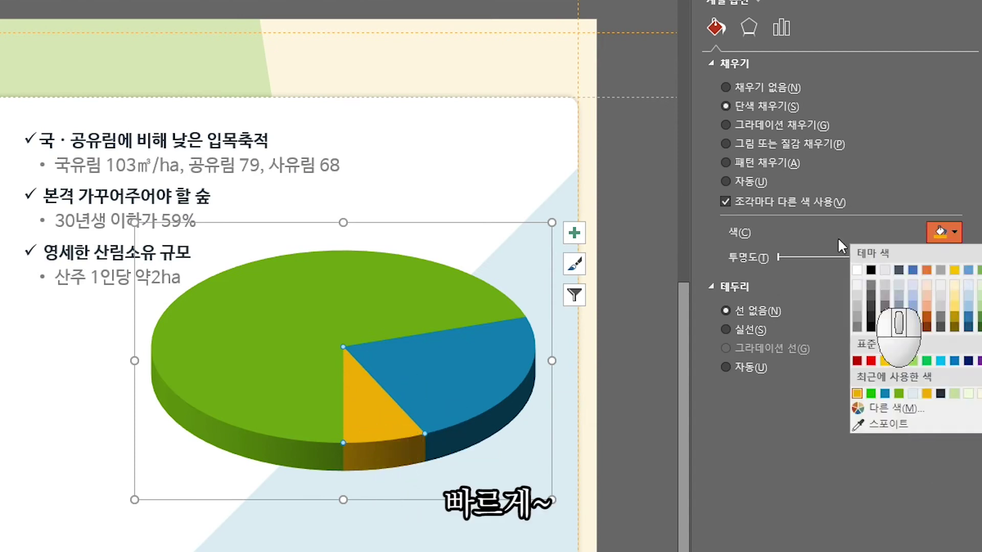
click(771, 89)
click(435, 378)
click(771, 91)
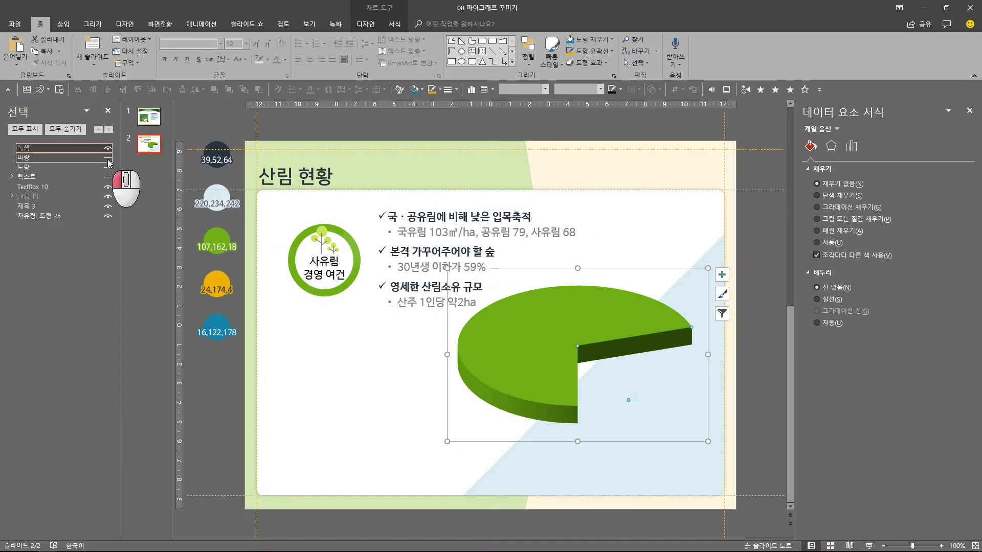
Show the 파랑 chart in place of the 녹색 chart and set its yellow slice to no fill
click(108, 158)
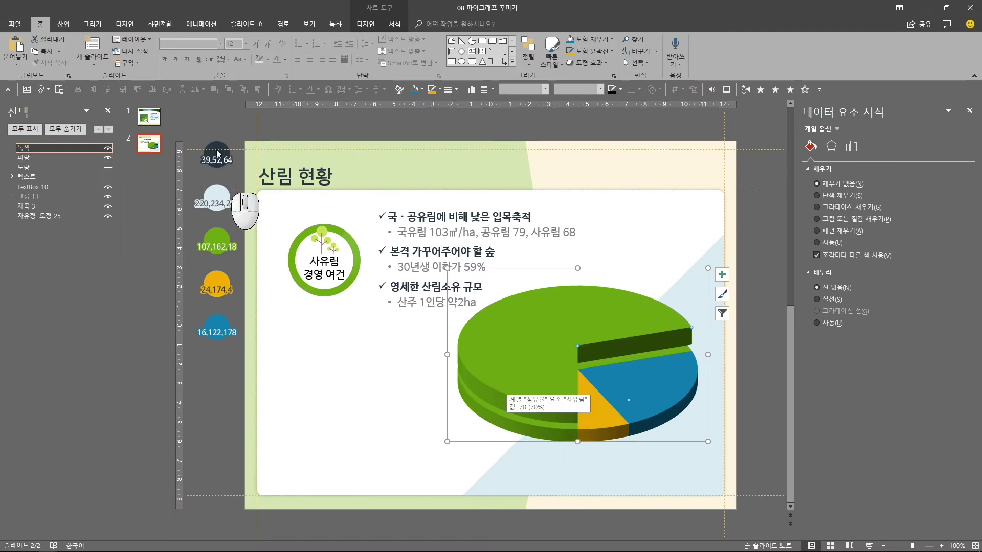
click(108, 150)
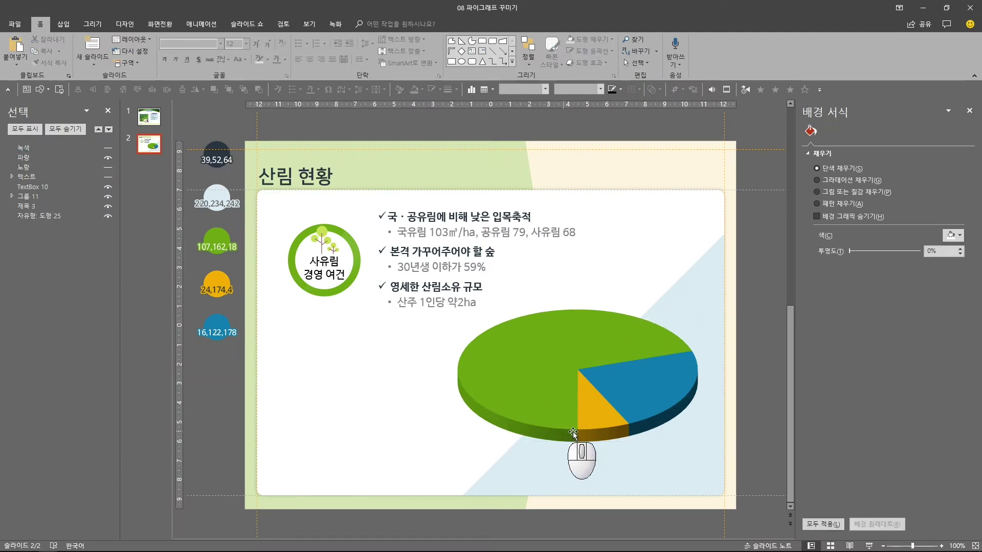
click(598, 419)
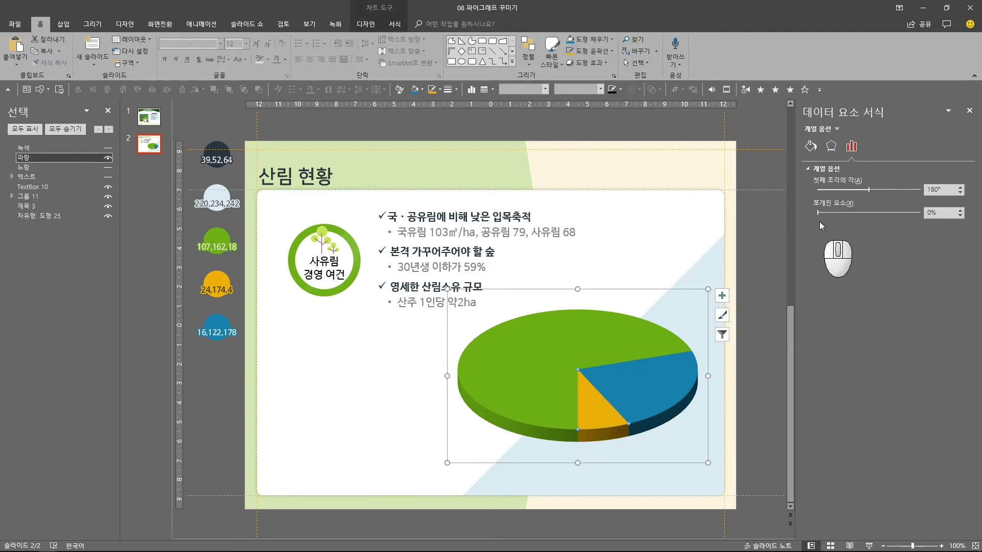
click(810, 146)
click(833, 184)
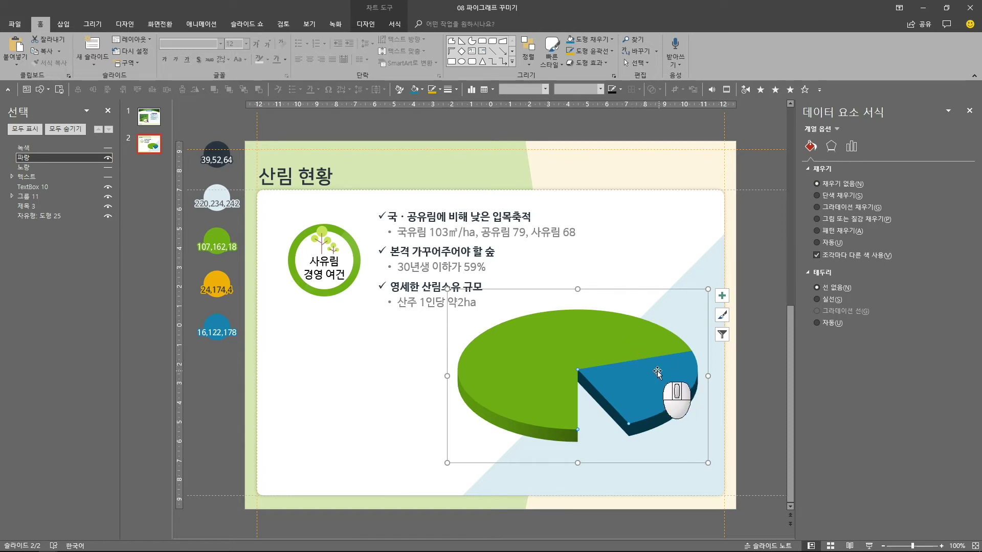
click(728, 349)
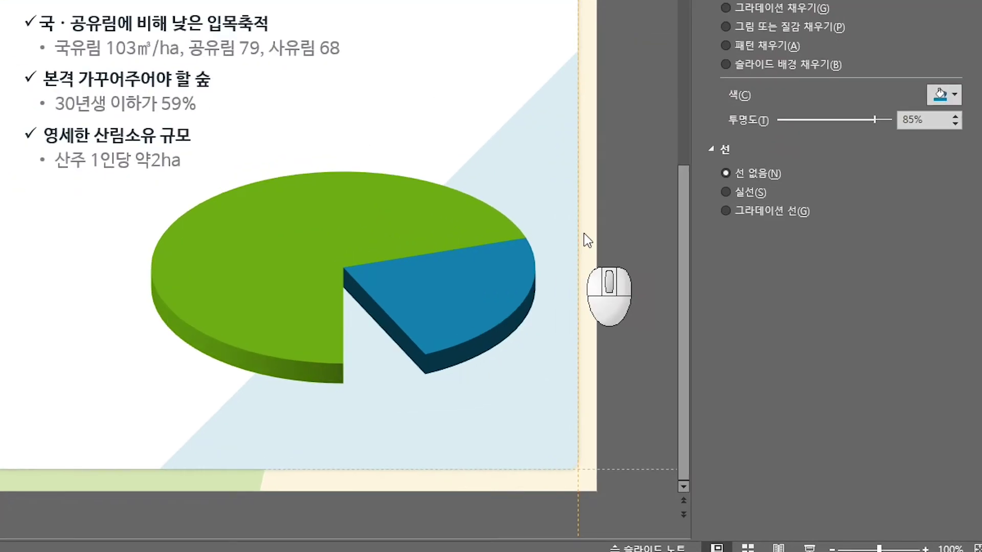
click(476, 291)
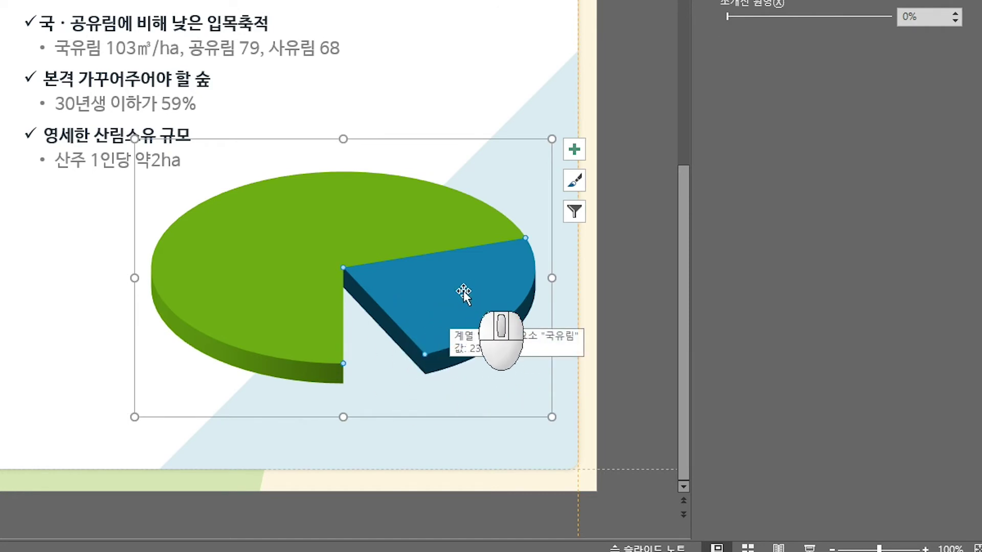
click(462, 297)
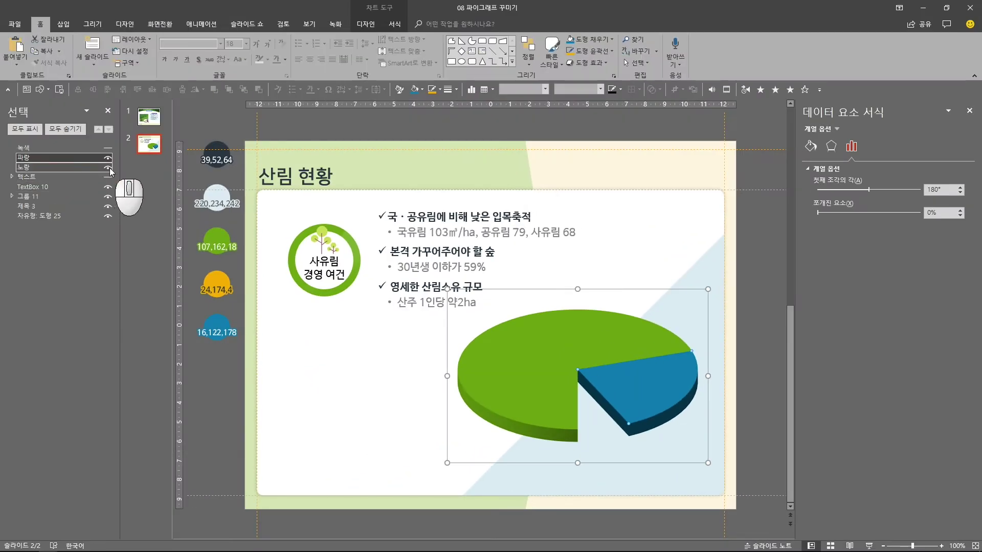
Show the hidden 노랑 and 녹색 charts again alongside the 파랑 chart
click(108, 167)
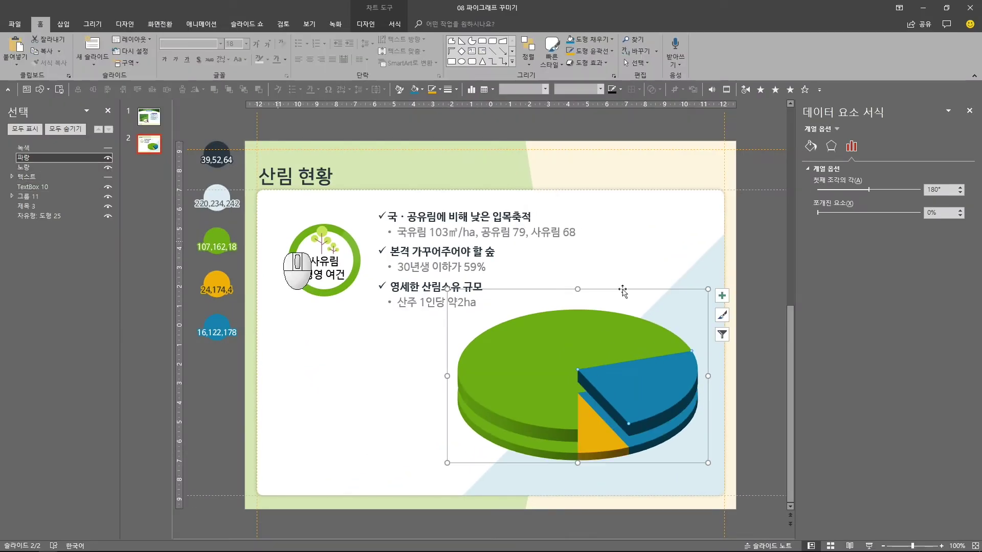
click(629, 271)
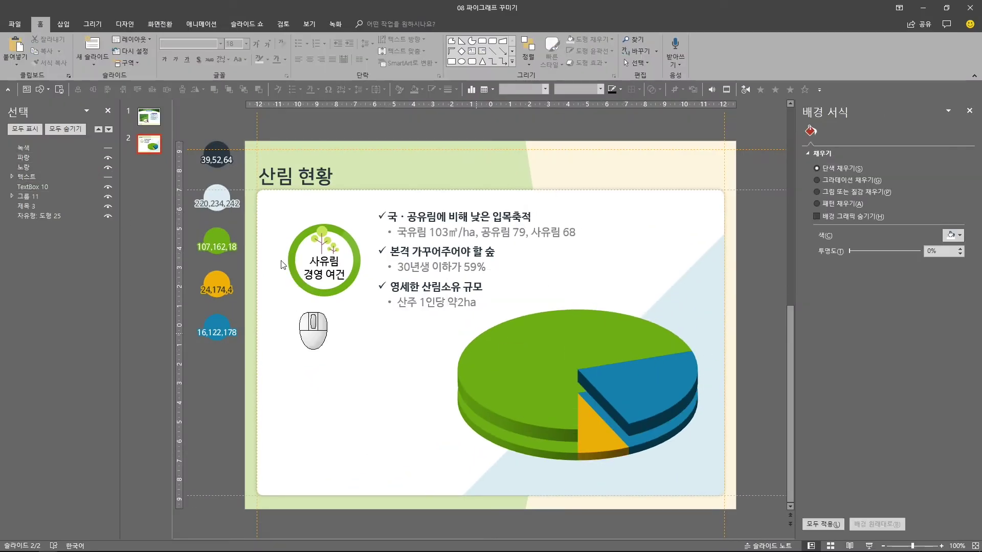
click(111, 148)
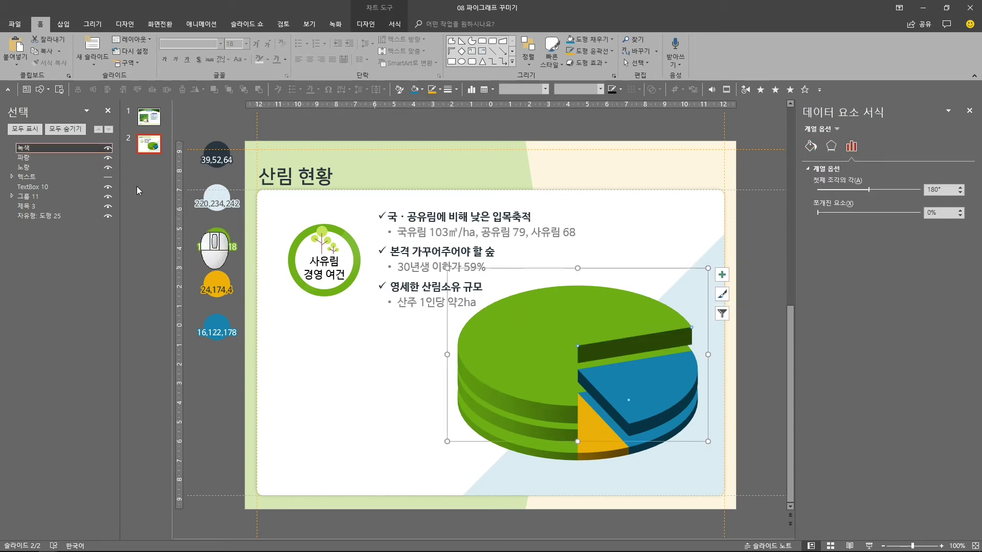
Try moving the 파랑 chart straight down onto the 노랑 chart
click(596, 322)
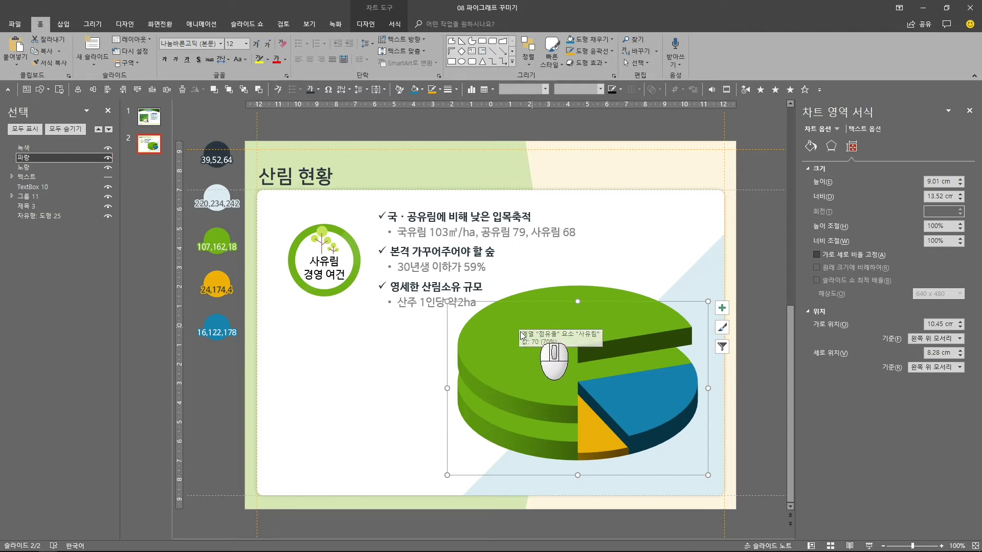
drag(531, 336, 519, 332)
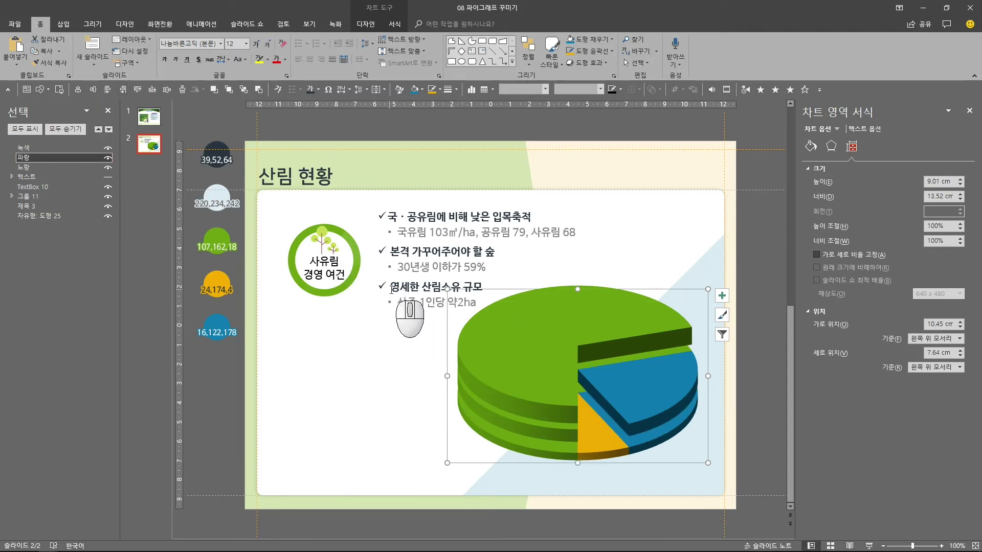
click(374, 439)
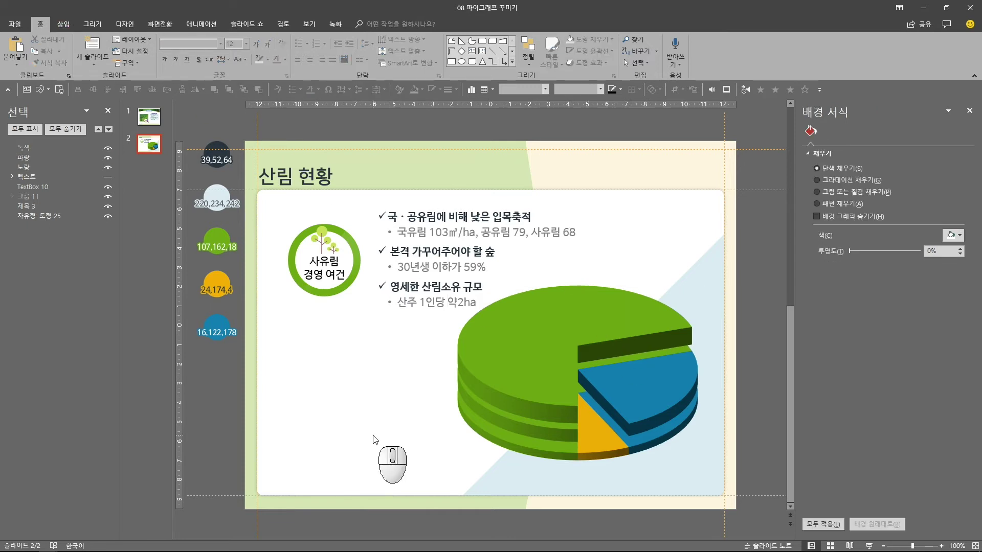
Nudge the 녹색 chart vertically in coarse and fine steps, placing it slightly lower above the 파랑 chart
click(620, 271)
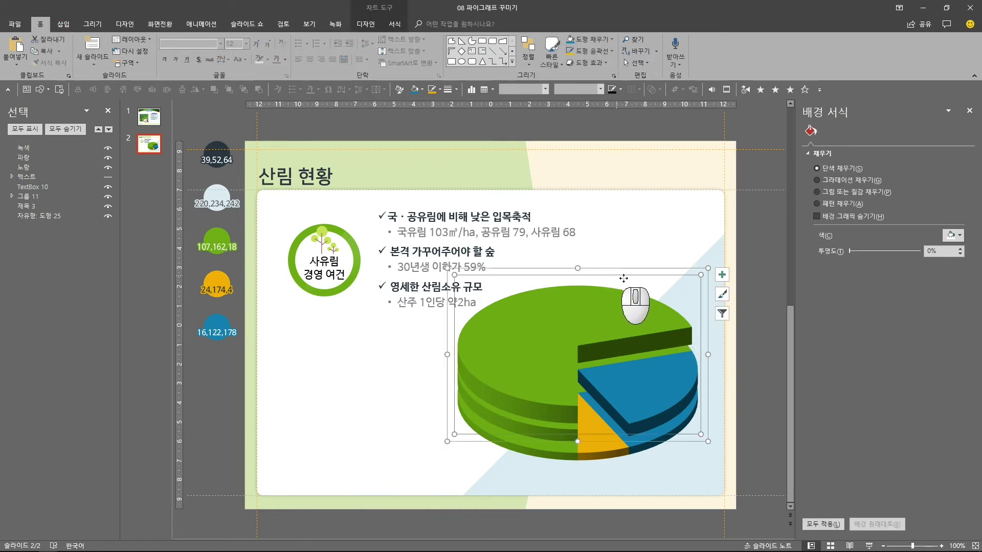
click(624, 271)
key(Down)
key(Down)
key(ctrl+Down)
key(ctrl+Down)
key(ctrl+Down)
key(ctrl+Up)
key(ctrl+Up)
key(ctrl+Up)
key(ctrl+Up)
key(ctrl+Up)
key(ctrl+Up)
key(ctrl+Up)
key(ctrl+Up)
key(ctrl+Up)
key(ctrl+Up)
key(ctrl+Up)
key(ctrl+Up)
key(ctrl+Up)
key(ctrl+Up)
key(ctrl+Up)
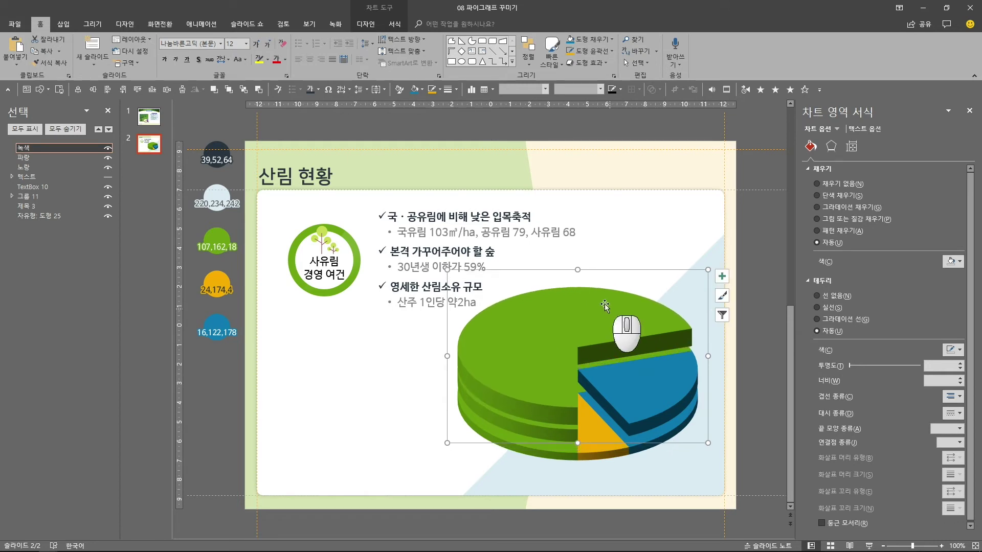
click(528, 319)
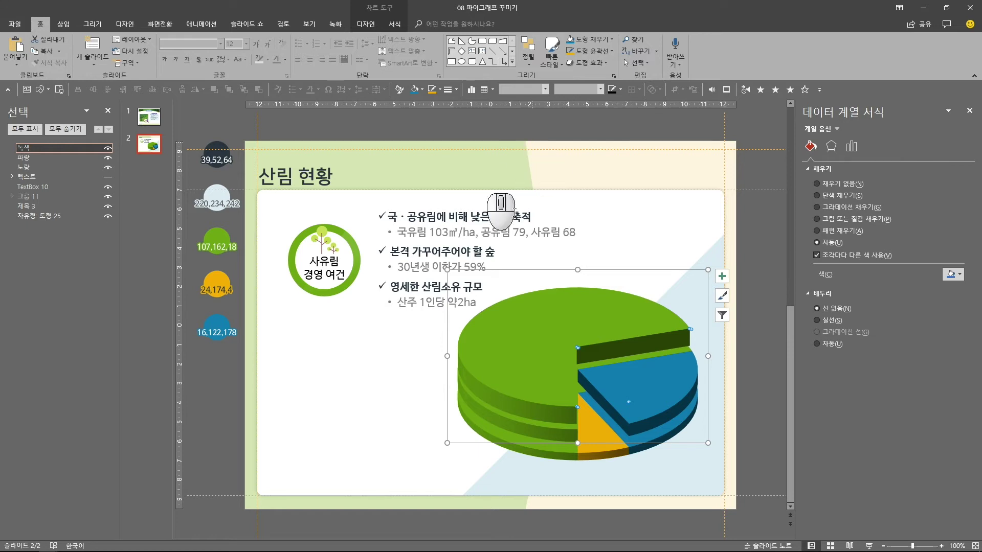
Draw a small rectangle about 1.83 cm wide and 2.15 cm high in the blank area beside the pie charts
click(63, 24)
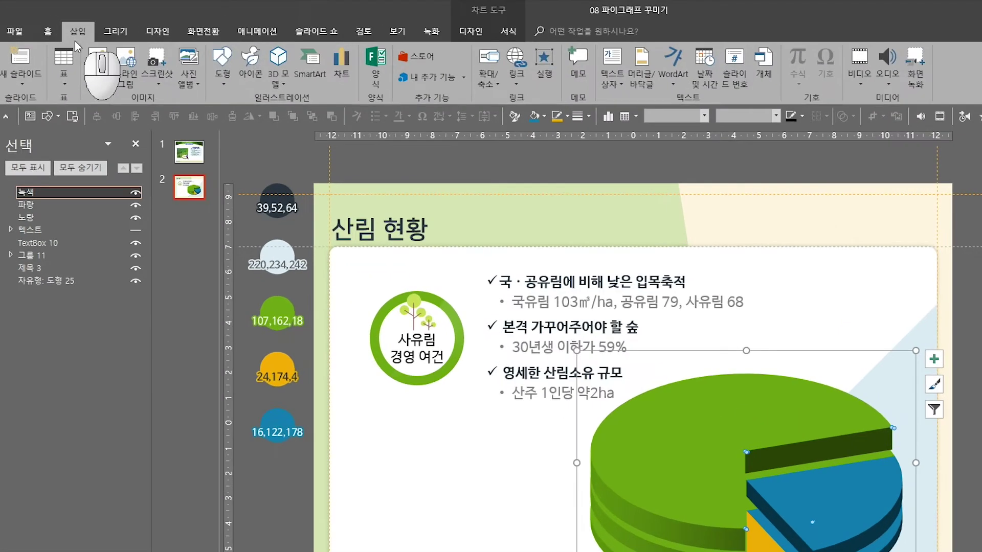
click(176, 49)
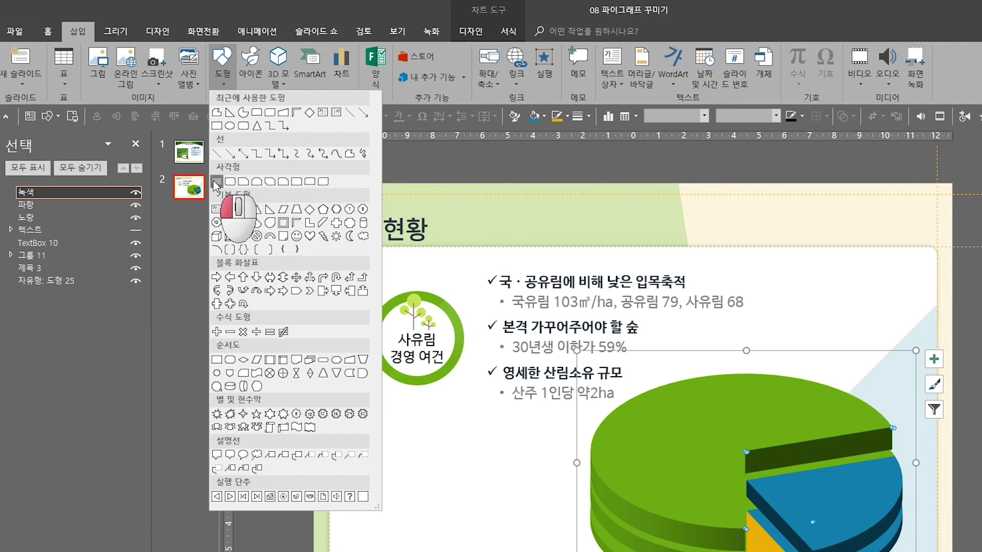
click(217, 181)
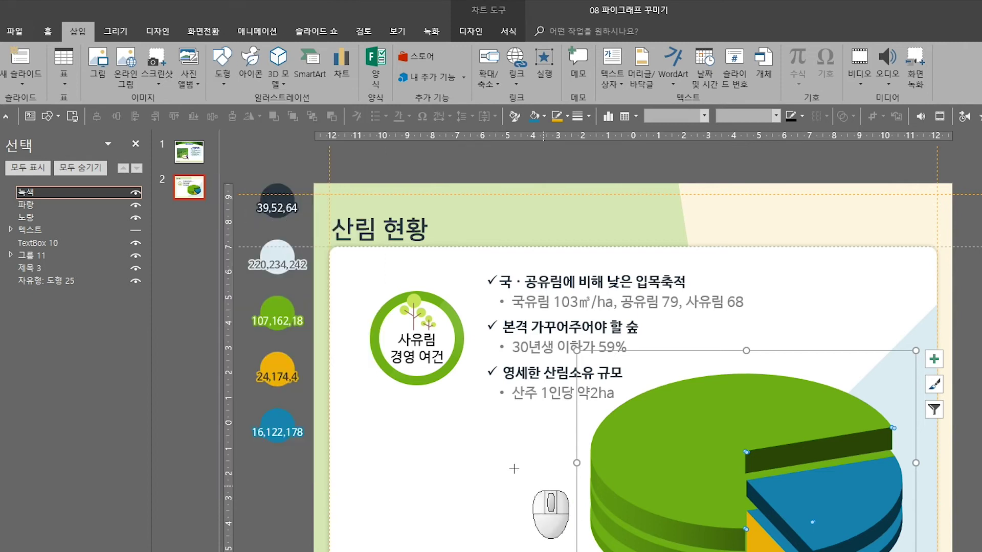
drag(505, 434, 550, 488)
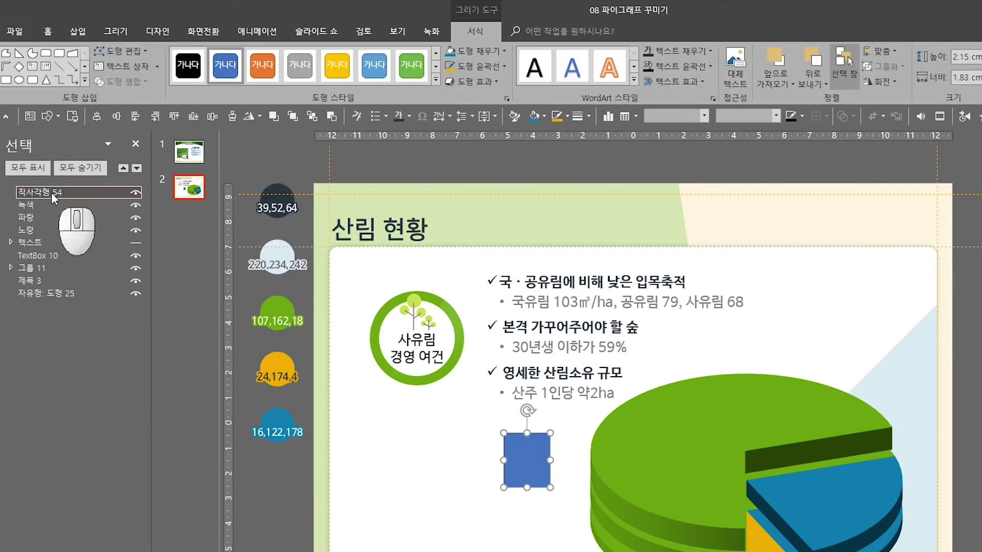
Select the 파랑 chart together with the rectangle and nudge both straight down so the blue slice sits closer to the 노랑 layer
ctrl+click(39, 218)
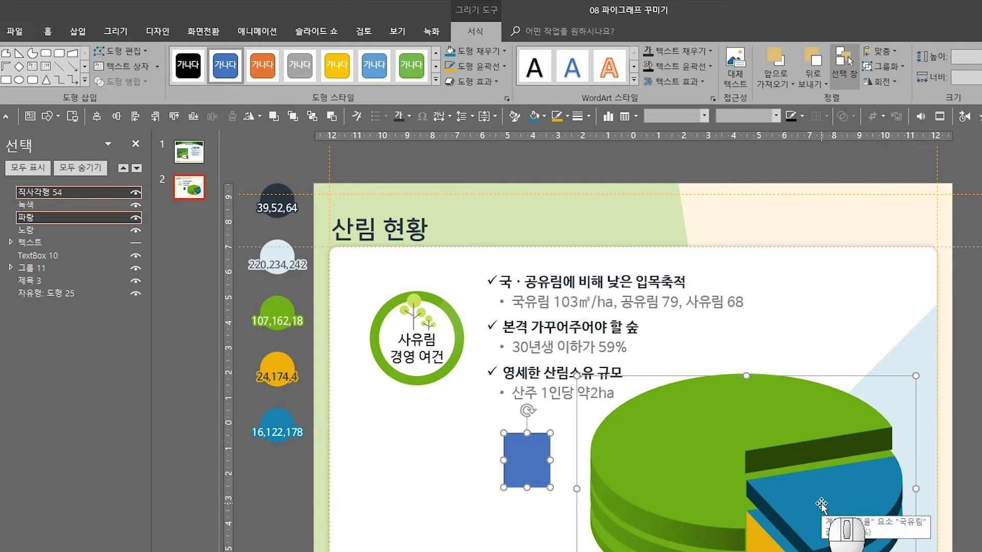
key(Down)
key(Down)
key(Down)
key(Down)
key(Down)
key(Down)
key(Down)
key(Down)
key(Down)
key(Down)
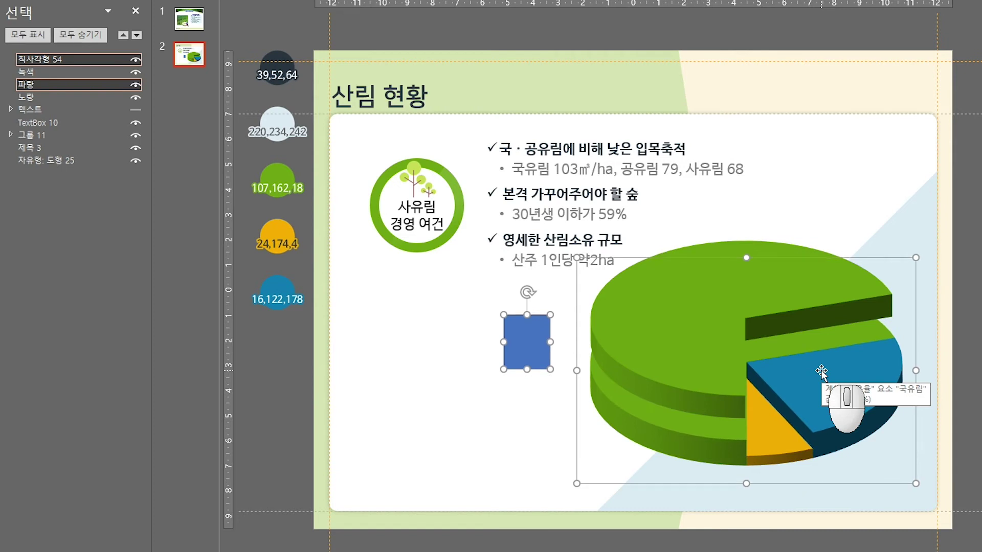
Select the 녹색 chart together with the rectangle and nudge both straight down until the green layer sits on the layers beneath
ctrl+click(40, 72)
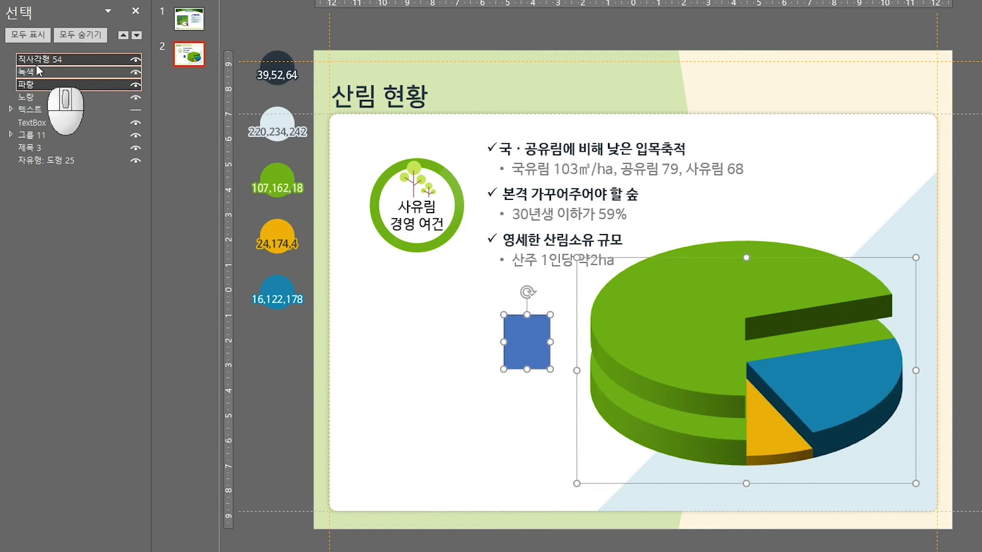
click(40, 74)
ctrl+click(72, 61)
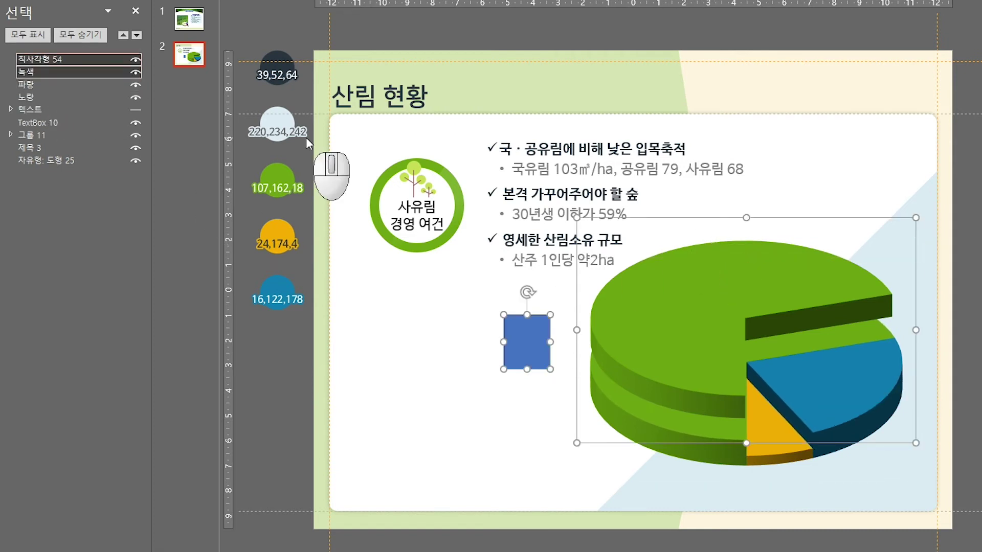
key(Down)
key(Down)
key(Down)
key(Down)
key(Down)
key(Down)
key(Down)
key(Down)
key(Down)
key(Down)
key(Down)
key(Down)
key(Down)
key(Down)
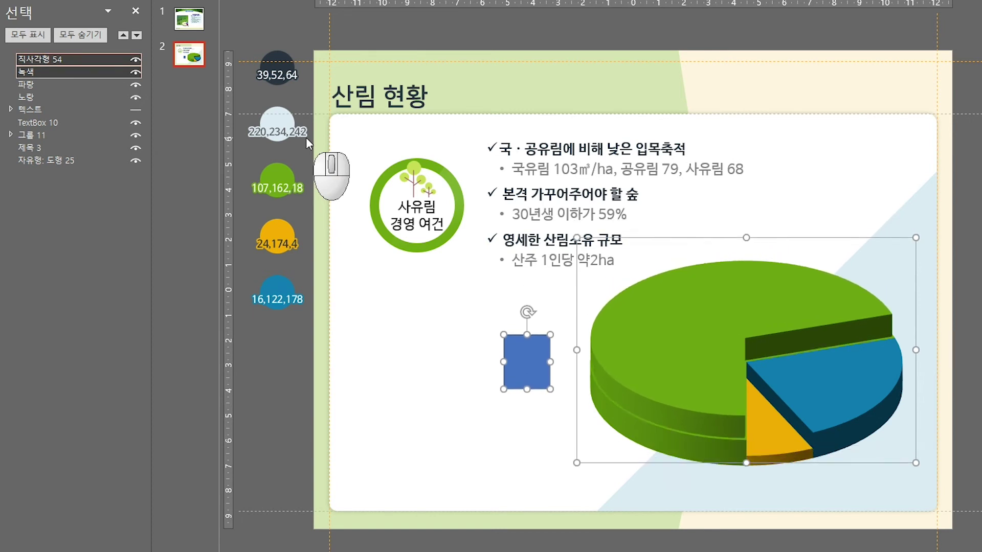
key(Up)
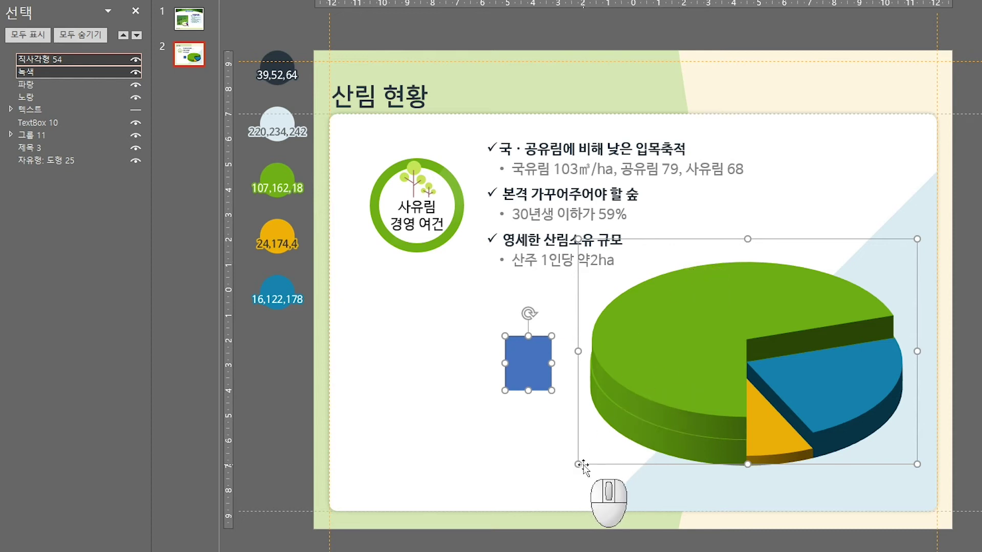
Fine-tune the 녹색 chart's position and stretch it slightly at its lower and upper corners so its wall blends with the layers below
drag(579, 464, 579, 466)
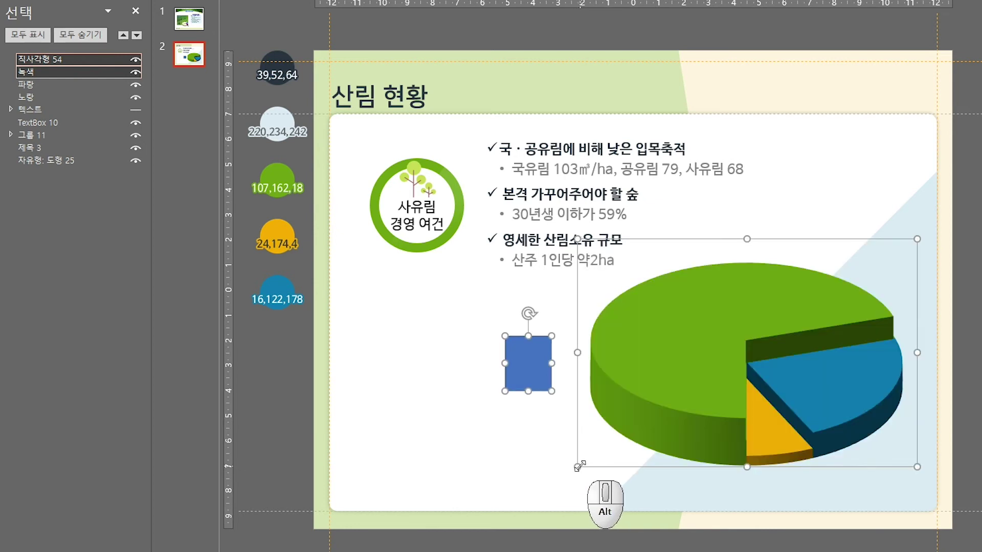
key(Up)
key(Up)
key(Down)
key(Down)
key(Right)
drag(577, 466, 577, 471)
drag(578, 238, 577, 233)
click(426, 293)
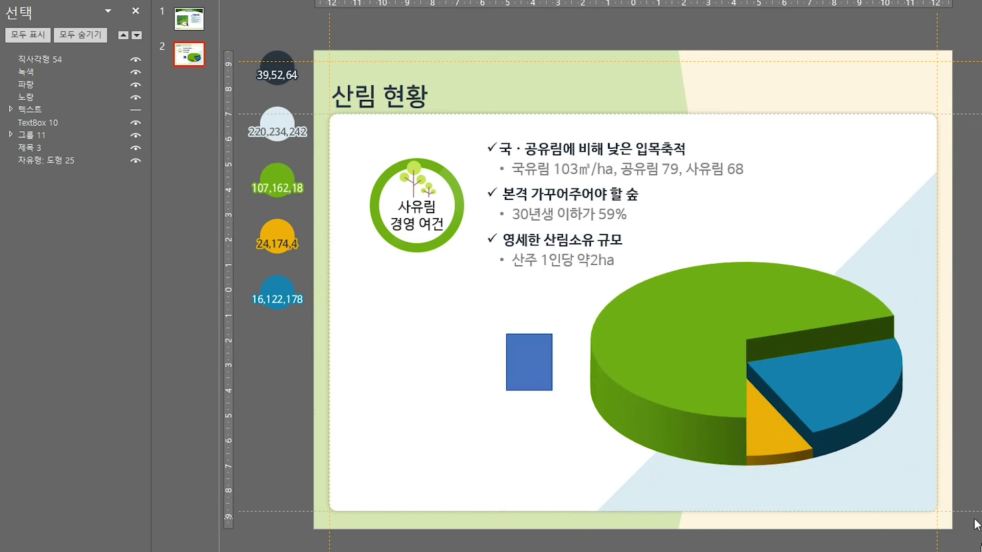
Group the three charts with the small rectangle, and give the rectangle no outline and no fill
drag(978, 522, 424, 177)
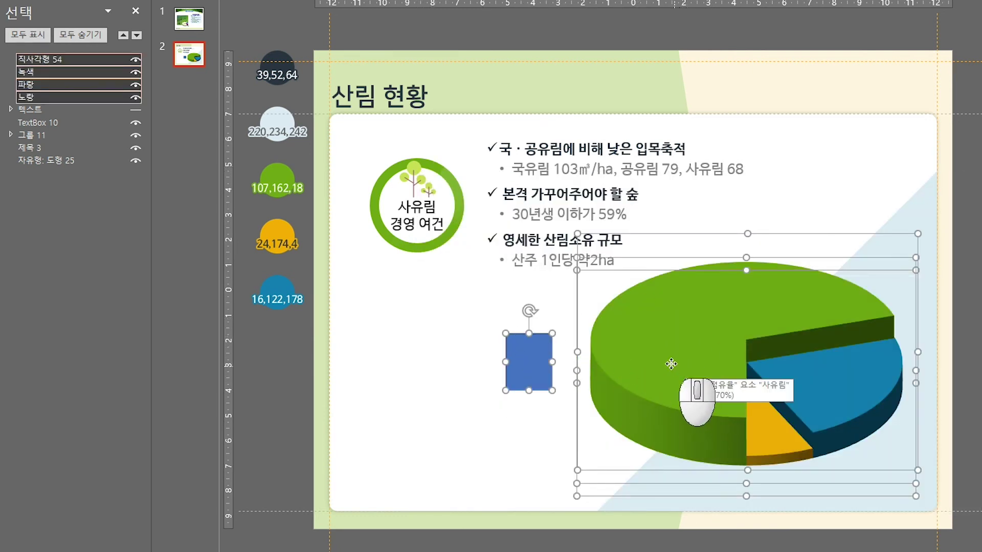
key(ctrl+g)
click(532, 361)
drag(246, 361, 243, 361)
click(243, 360)
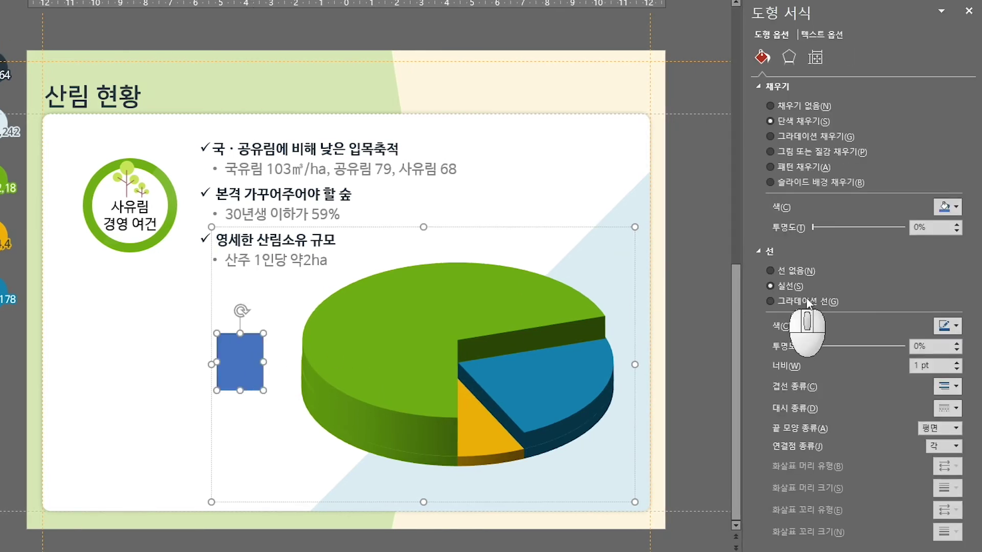
click(770, 271)
click(770, 106)
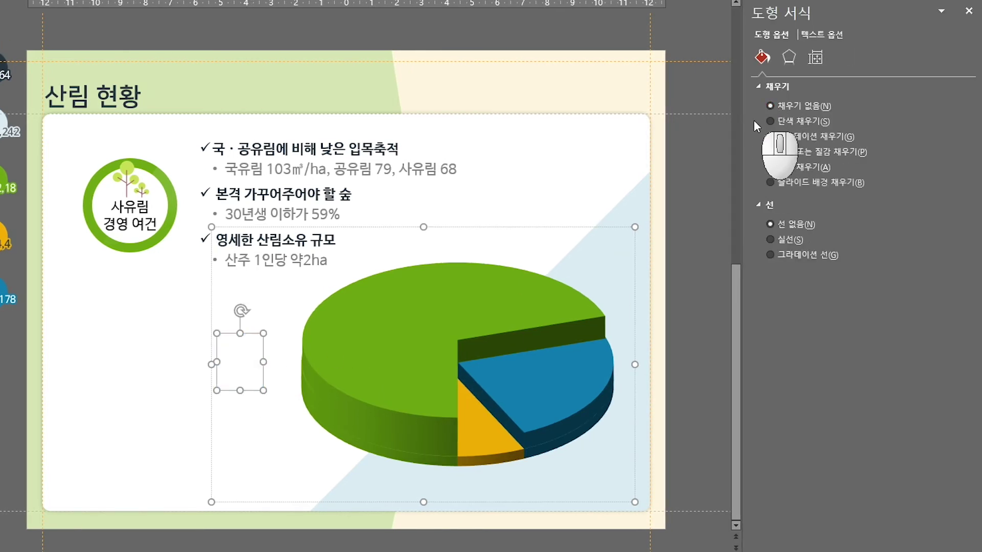
Scale the chart group down from its corner and shift it slightly up and to the left
click(305, 231)
click(305, 232)
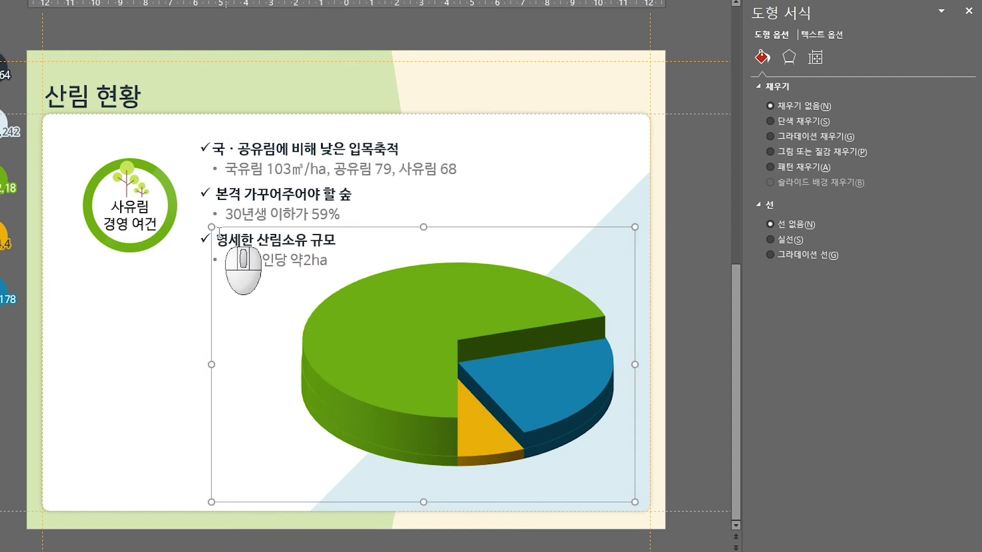
drag(212, 225, 380, 302)
drag(467, 428, 437, 417)
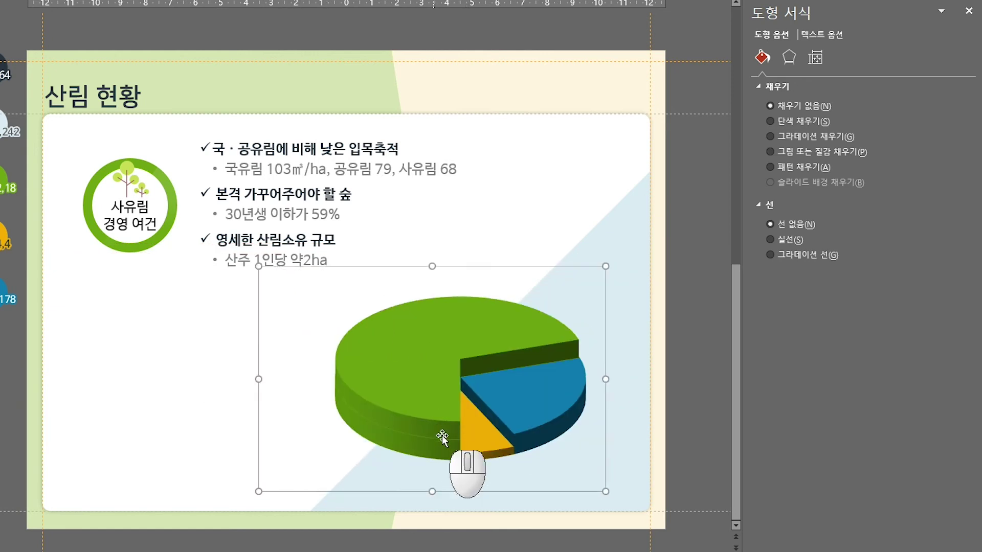
Select the green chart and the invisible rectangle inside the group and nudge them slightly down to hide the seam between layers
click(442, 437)
click(450, 404)
click(434, 277)
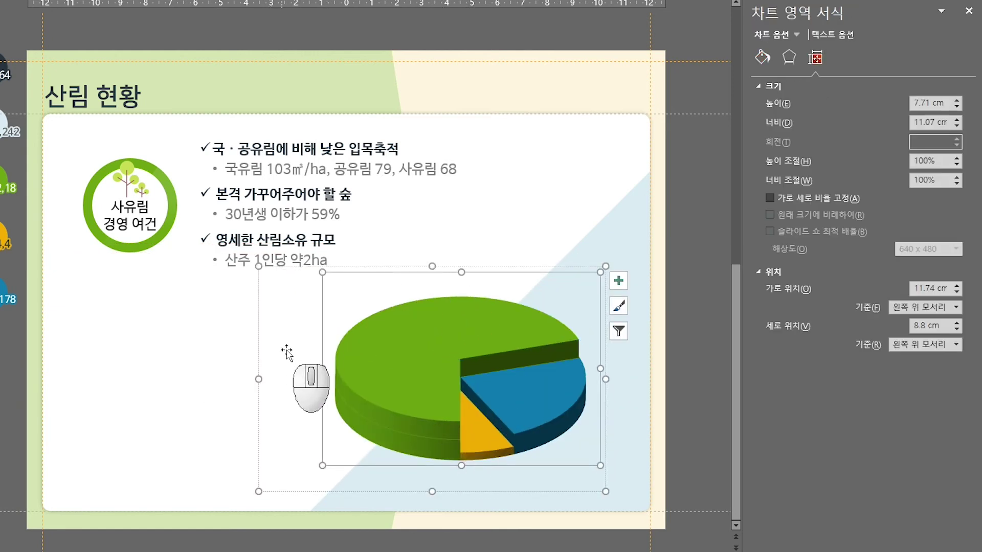
click(285, 358)
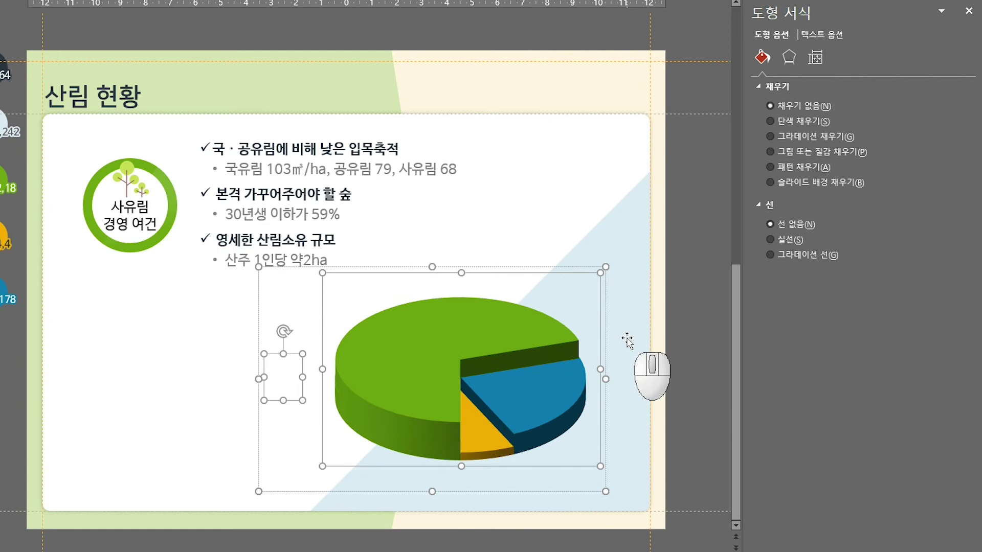
click(682, 290)
drag(471, 282, 458, 284)
click(684, 326)
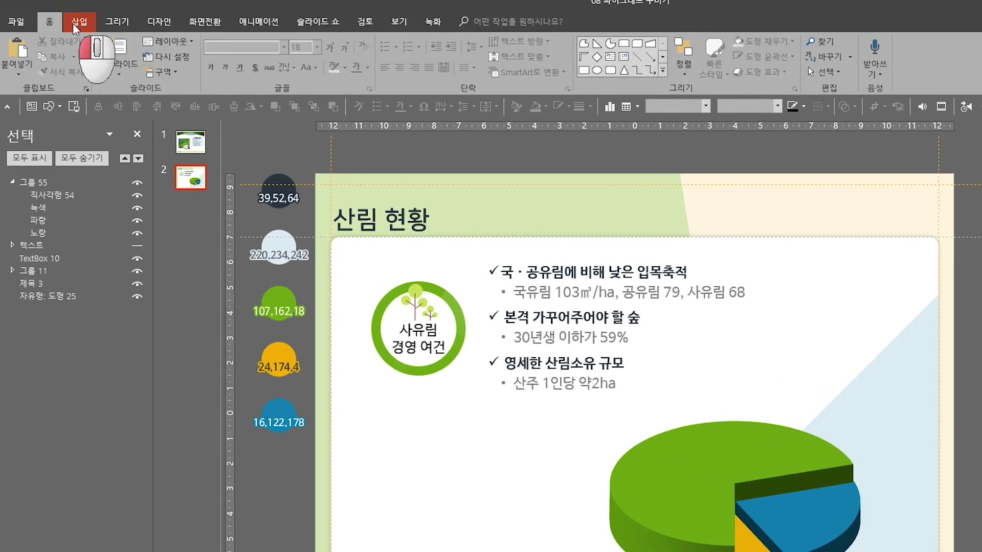
Draw a straight line along the green slice's upper cut edge, from the pie's centre to its outer rim
click(76, 21)
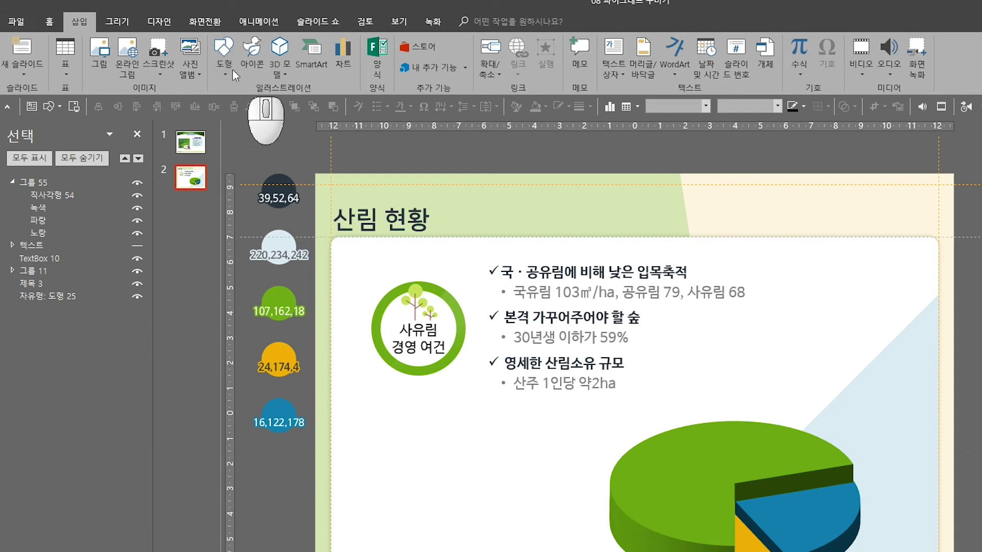
click(223, 56)
click(232, 172)
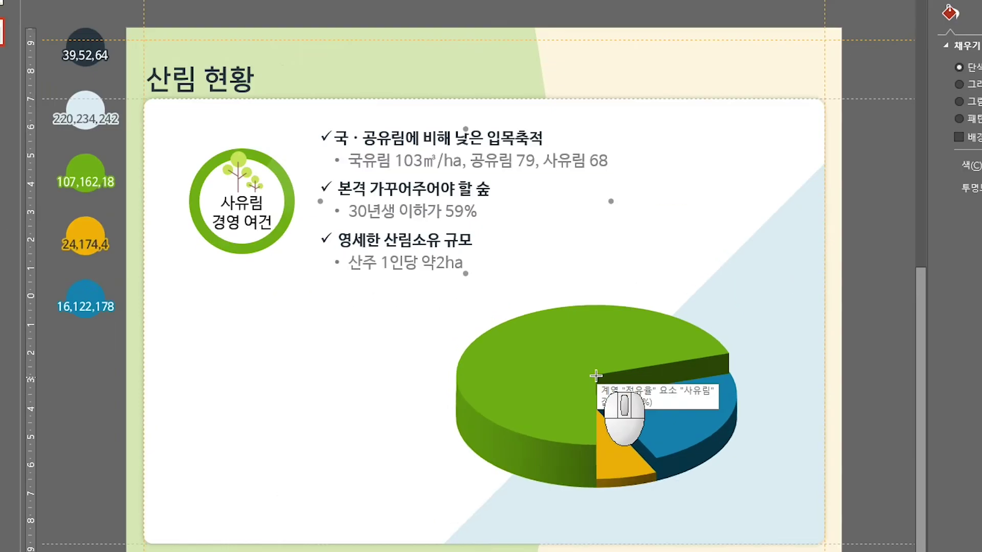
drag(740, 487, 844, 466)
drag(604, 254, 617, 251)
Give the line a gradient stroke and reduce it to three stops, with the middle one at 54%
click(888, 100)
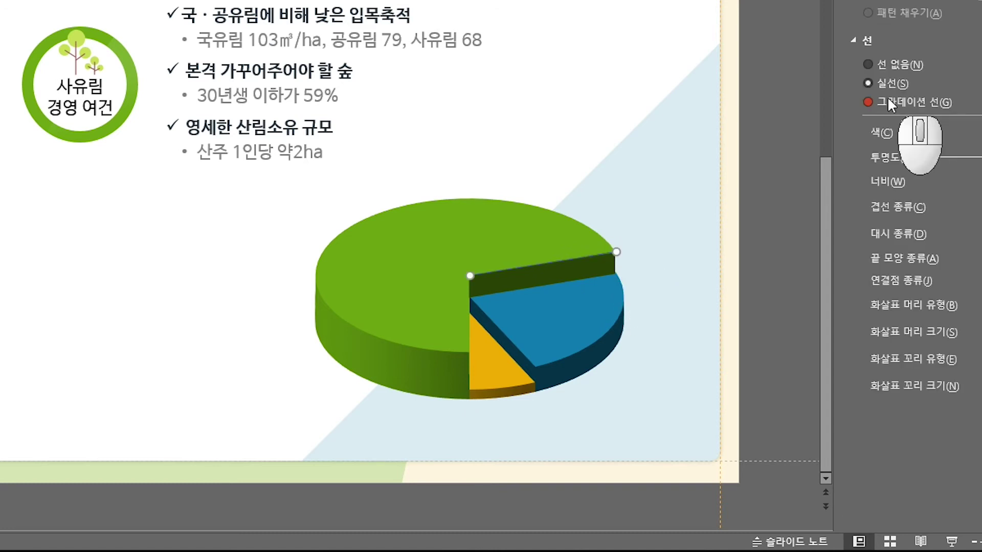
click(868, 254)
drag(869, 250, 822, 251)
click(738, 252)
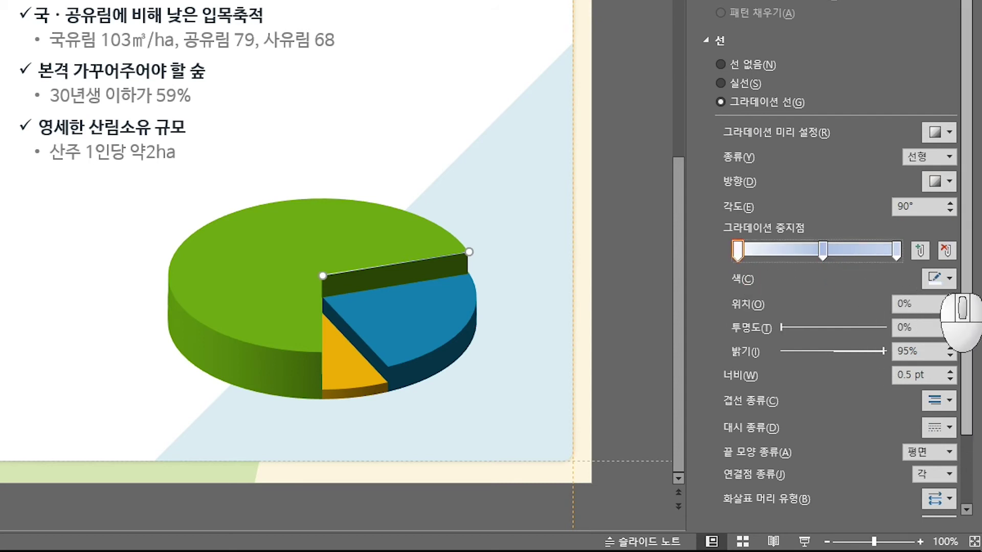
Colour all three stops of the line's gradient white
click(940, 279)
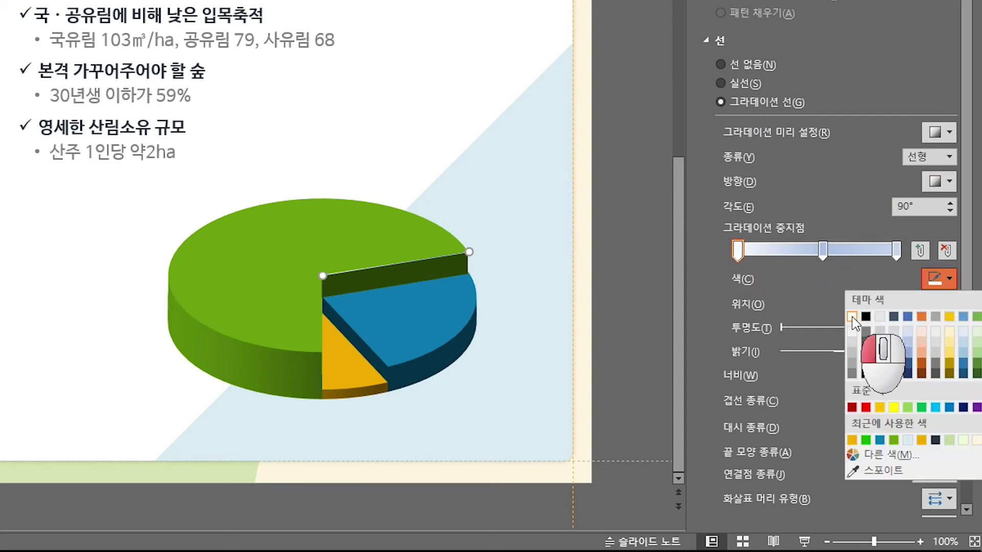
click(852, 318)
click(823, 250)
click(940, 279)
click(852, 317)
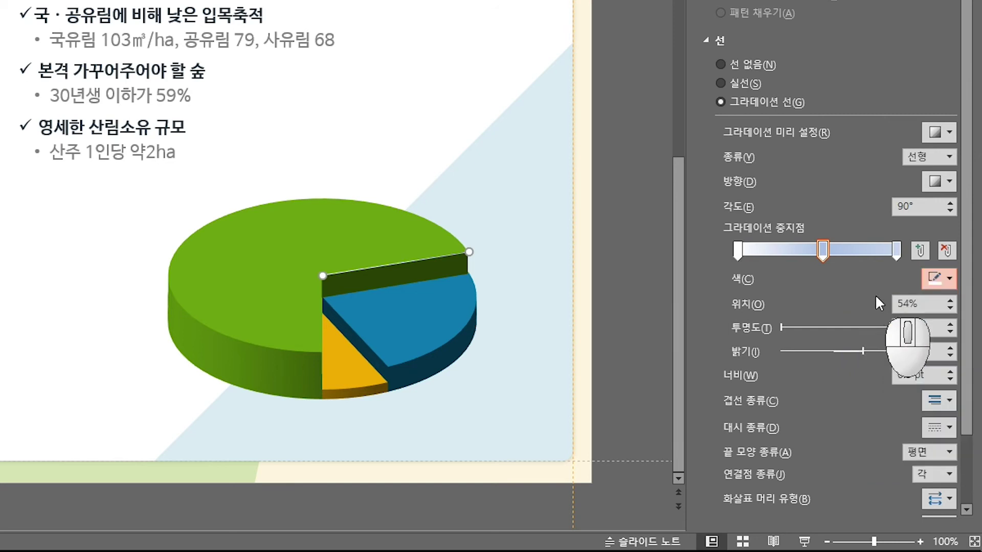
click(895, 251)
click(940, 279)
click(852, 317)
Set the line's gradient angle to 0° and make its first and last stops 100% transparent
click(931, 206)
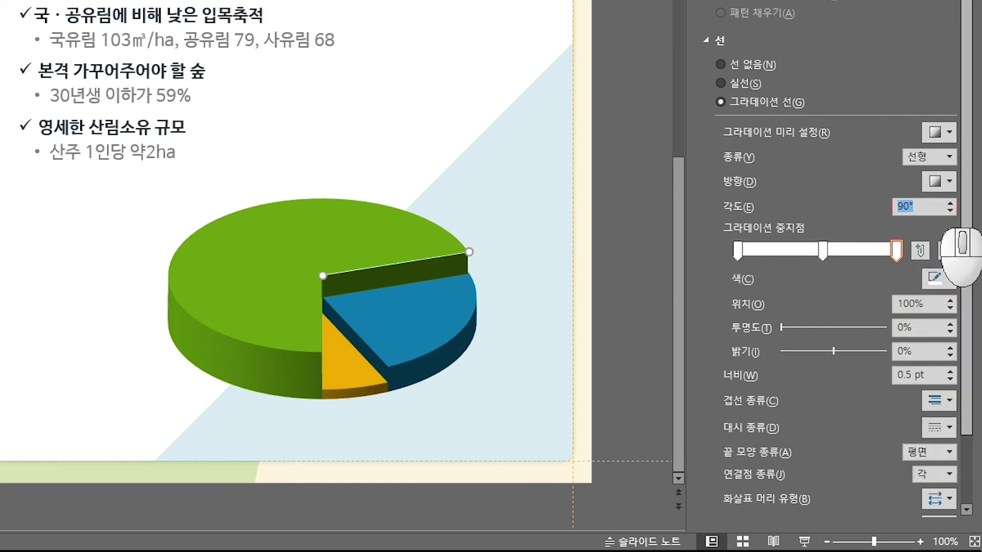
click(738, 251)
drag(781, 327, 887, 328)
click(896, 251)
drag(780, 326, 920, 330)
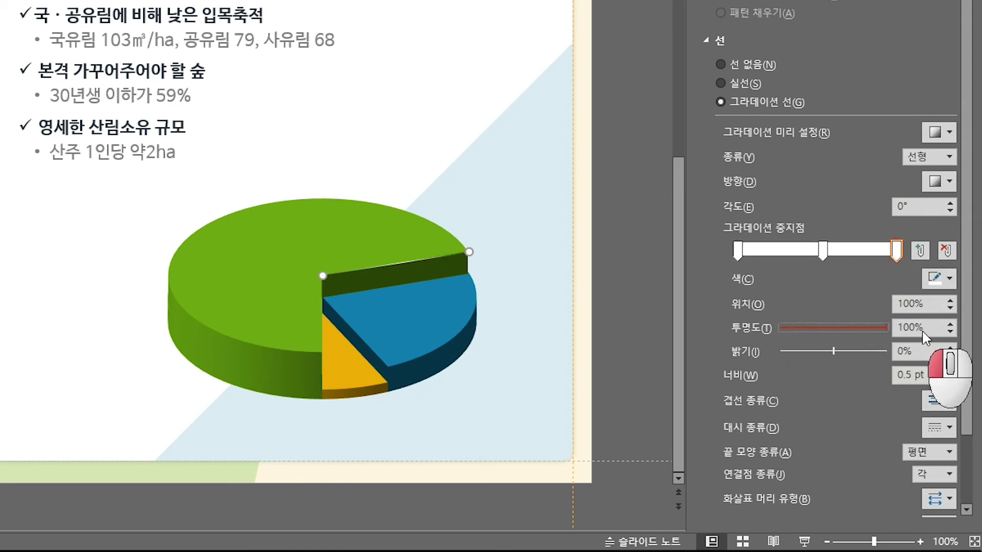
Shift the middle gradient stop toward the start with slight transparency, and add a stop at 64% with 33% transparency
drag(823, 251, 795, 250)
mouse_move(780, 327)
mouse_down()
mouse_move(828, 330)
mouse_move(763, 324)
mouse_move(818, 328)
mouse_move(790, 328)
mouse_up()
click(785, 328)
click(840, 249)
drag(782, 327, 818, 327)
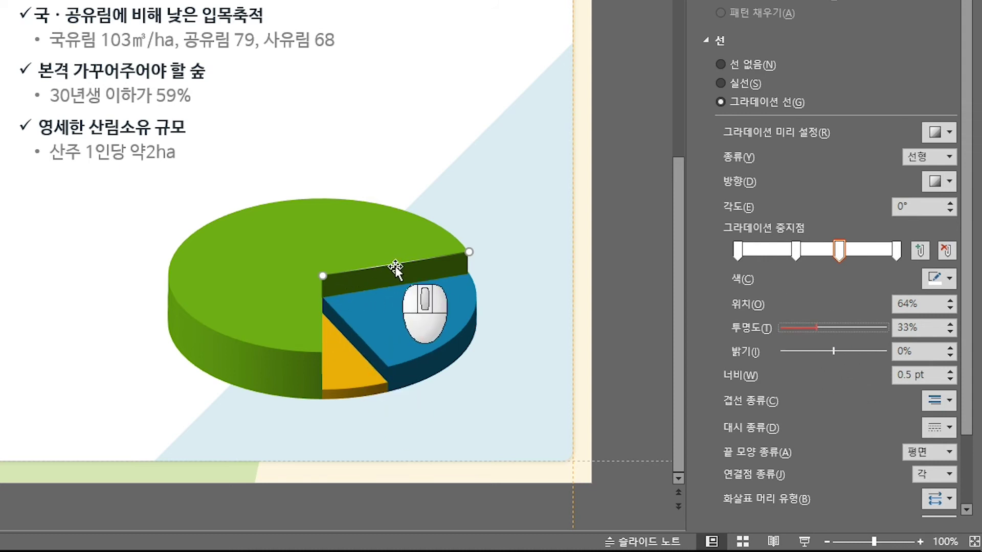
Copy the highlight line onto the blue slice, fit it along the edge facing the yellow slice, and close the selection pane
drag(389, 270, 390, 306)
drag(469, 274, 389, 367)
click(593, 432)
key(ctrl+g)
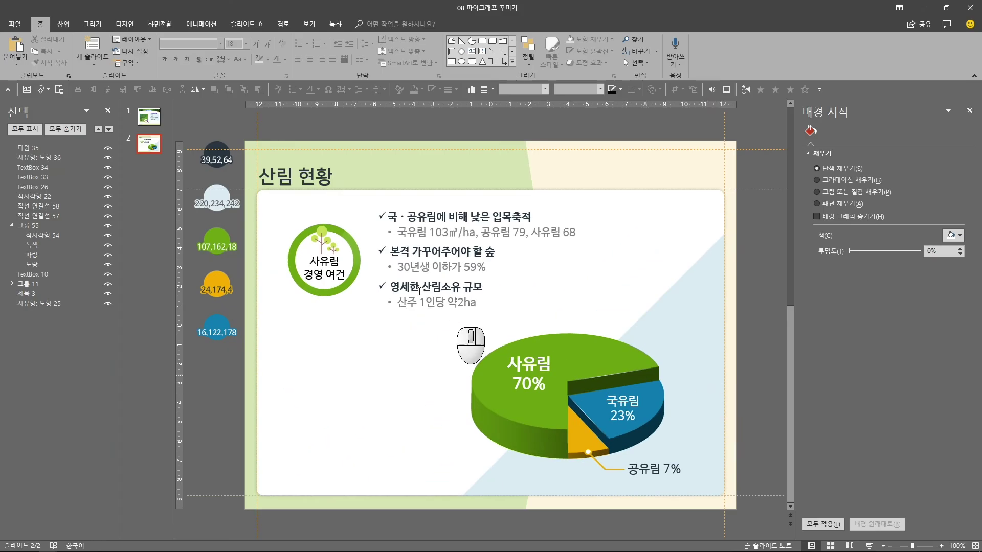
click(107, 110)
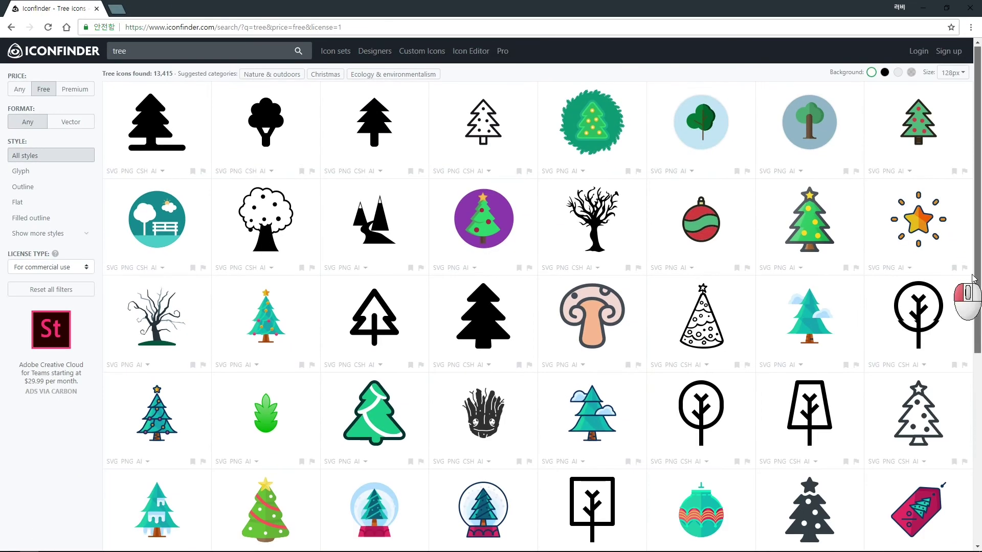
Switch to Iconfinder, browse the free tree icons, and download the green capsule-shaped tree icon as SVG
scroll(957, 291, down, 2)
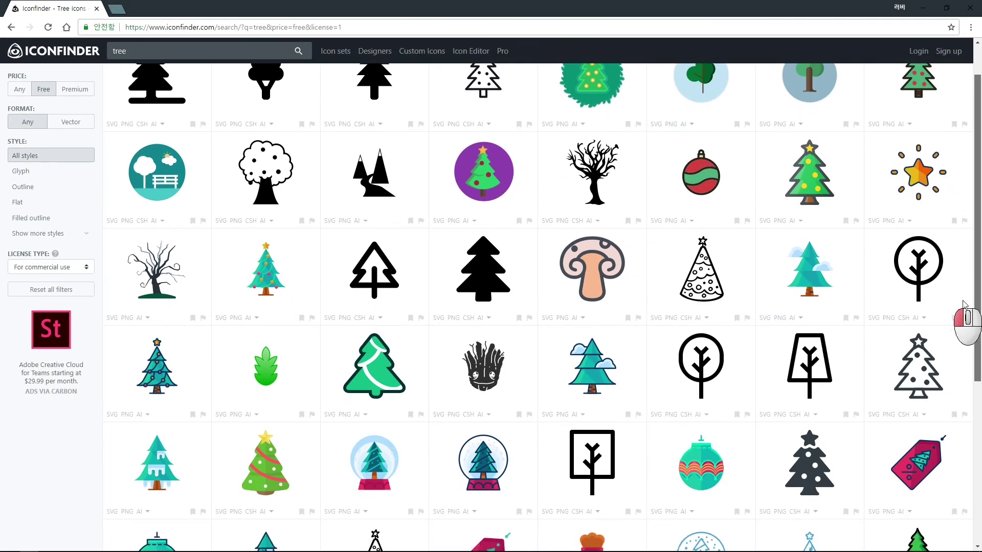
scroll(948, 351, down, 8)
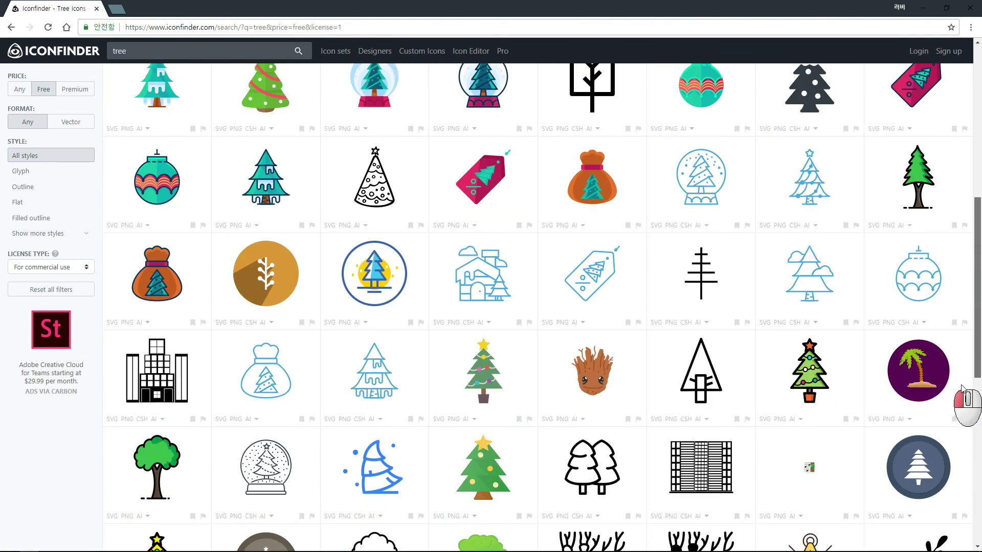
scroll(958, 348, down, 1)
scroll(966, 394, down, 8)
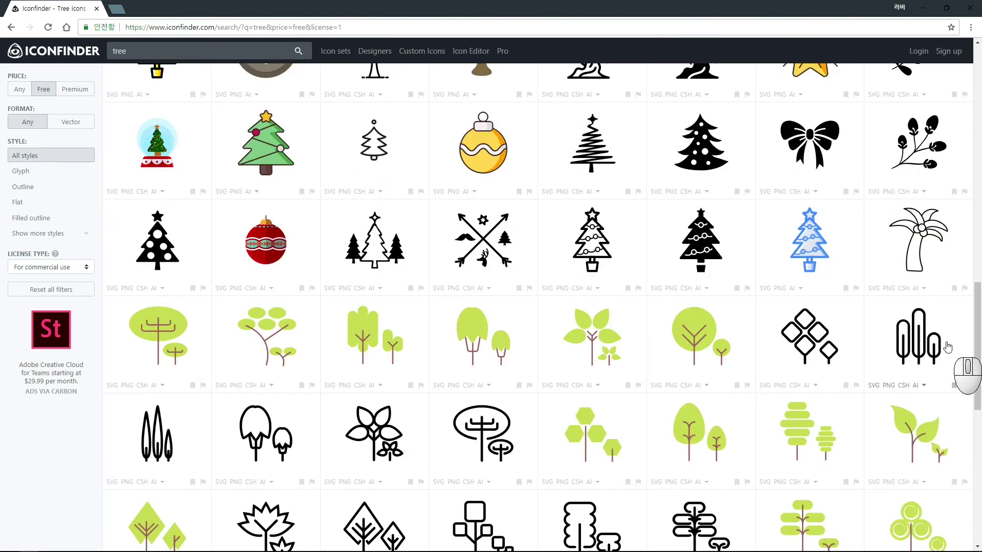
scroll(965, 377, up, 1)
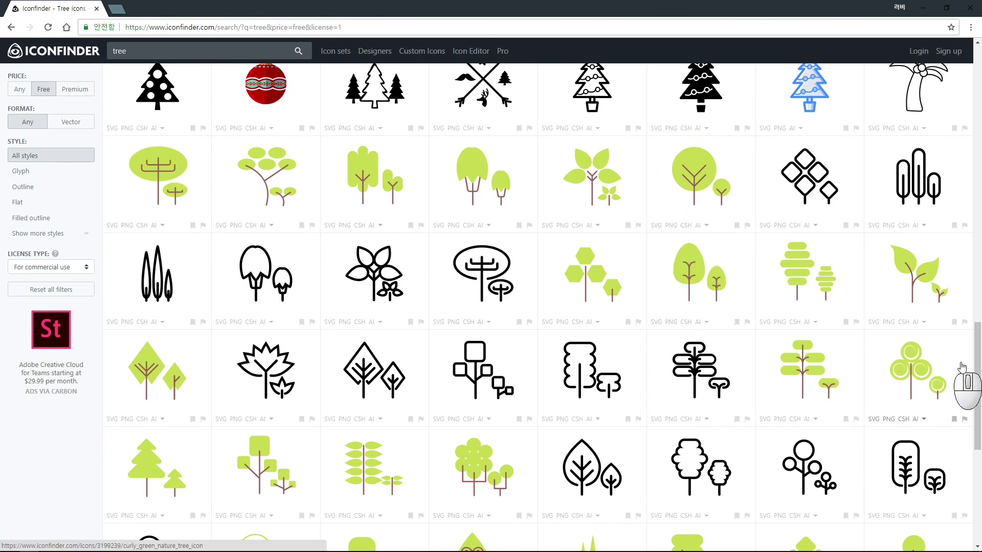
scroll(943, 353, down, 5)
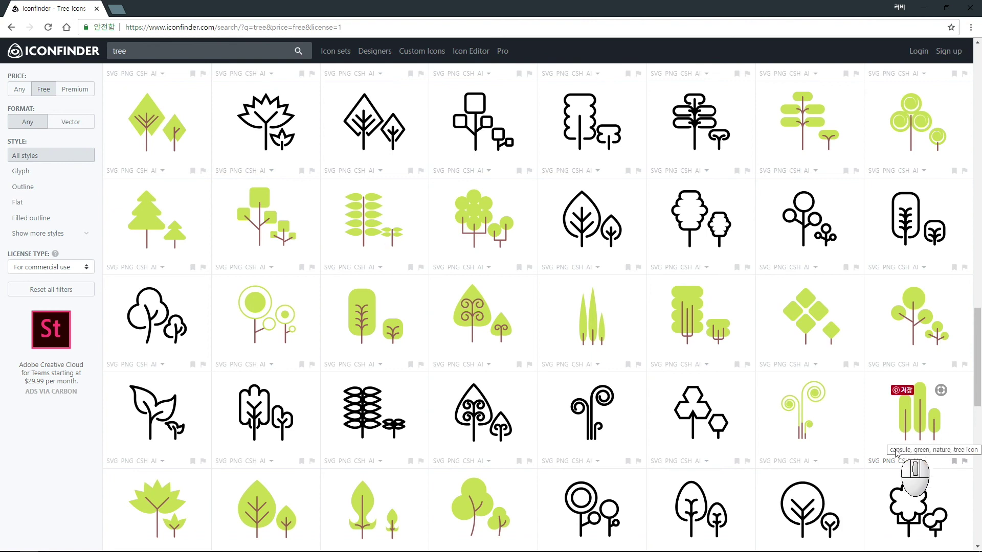
click(875, 465)
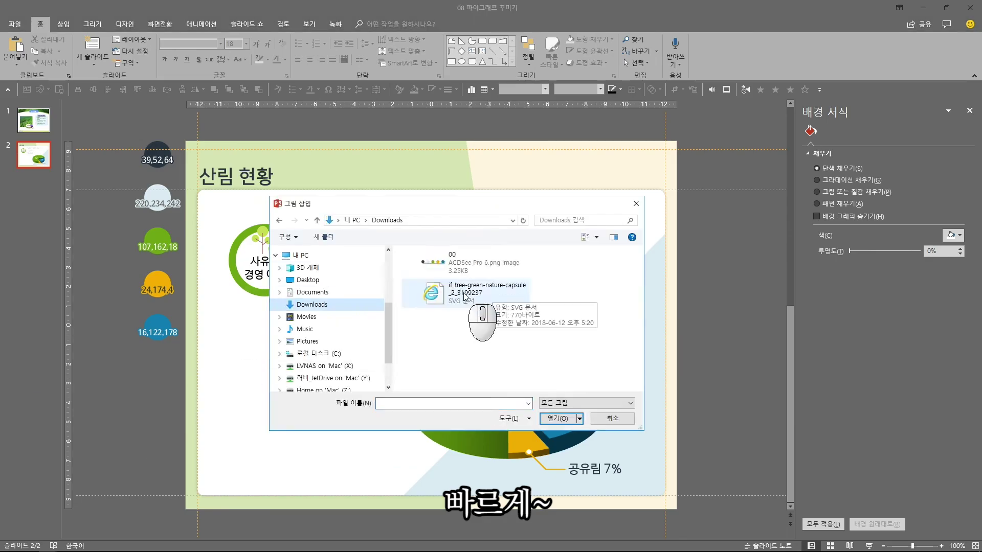
Insert if_tree-green-nature-capsule_2_3199237 on the slide and duplicate it into a row of seven trees along the white panel's lower edge
double_click(464, 297)
drag(228, 470, 271, 470)
drag(154, 431, 563, 479)
drag(488, 444, 431, 455)
Select the round 사유림 경영 여건 emblem with the bullet text and move them slightly down
drag(208, 198, 542, 327)
drag(370, 205, 370, 215)
click(710, 396)
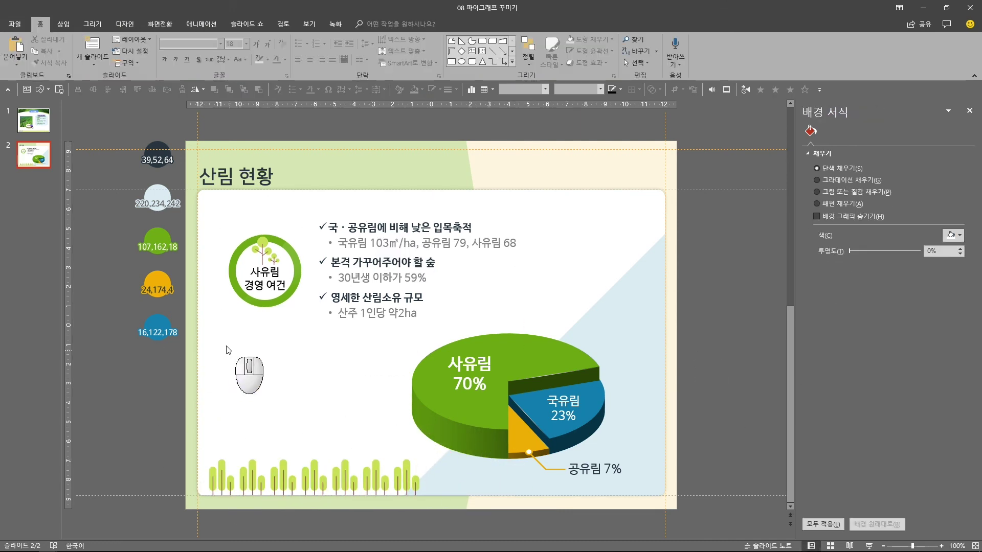
drag(229, 346, 354, 442)
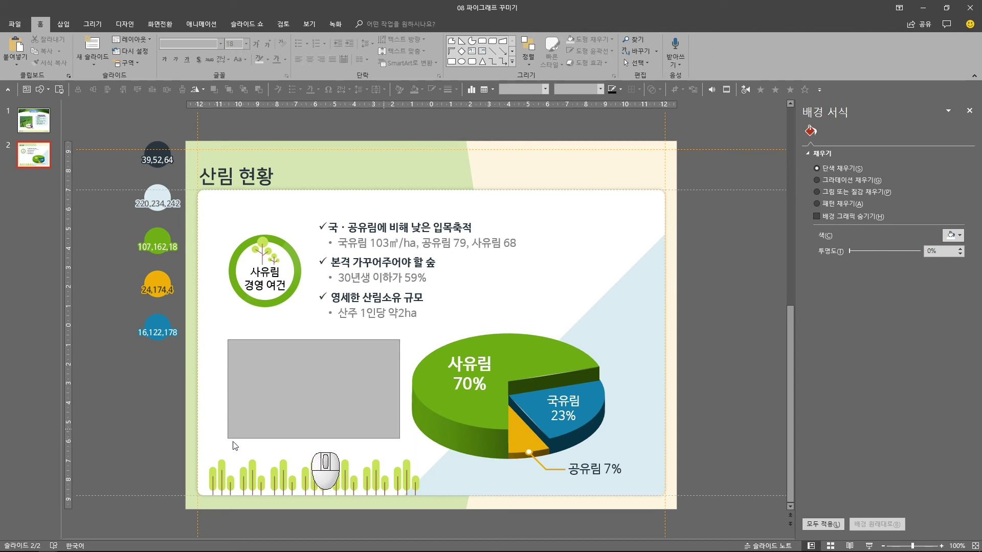
drag(182, 431, 428, 504)
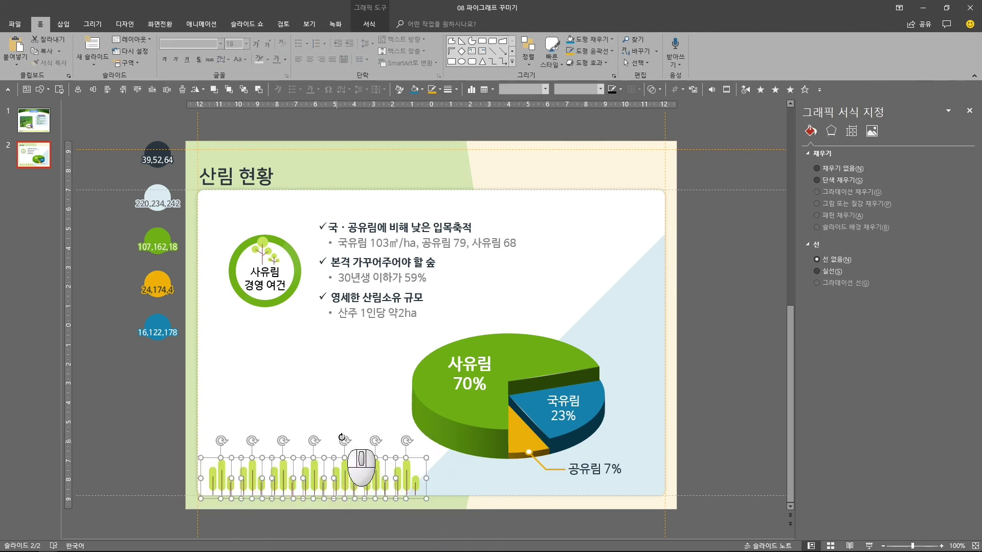
click(208, 393)
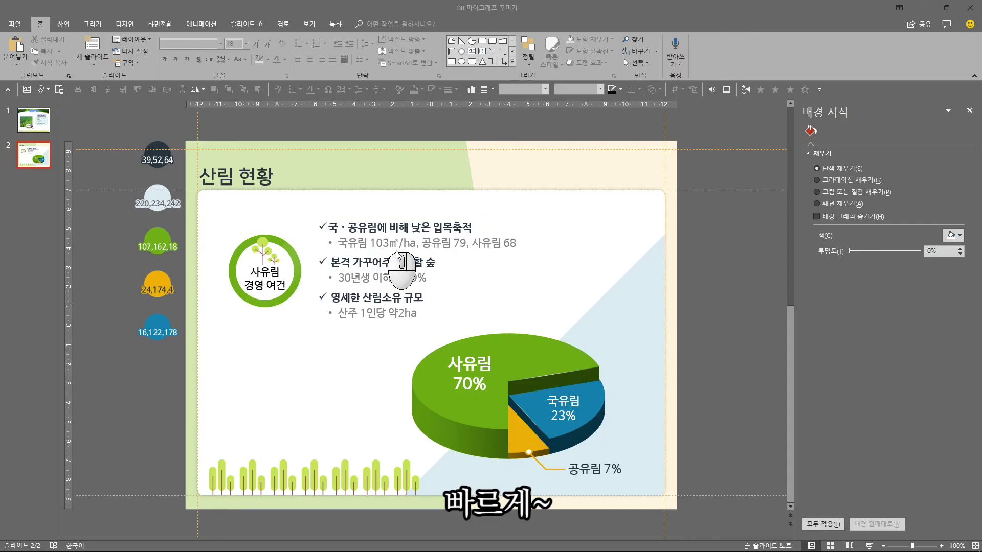
Insert a small and a larger cloud graphic in the blank area between the emblem and the tree row
click(59, 90)
click(333, 337)
double_click(470, 321)
double_click(460, 267)
drag(341, 383, 330, 368)
Select both clouds and recolour them pale blue
shift+click(251, 368)
click(959, 246)
click(915, 344)
drag(850, 262, 881, 261)
click(697, 341)
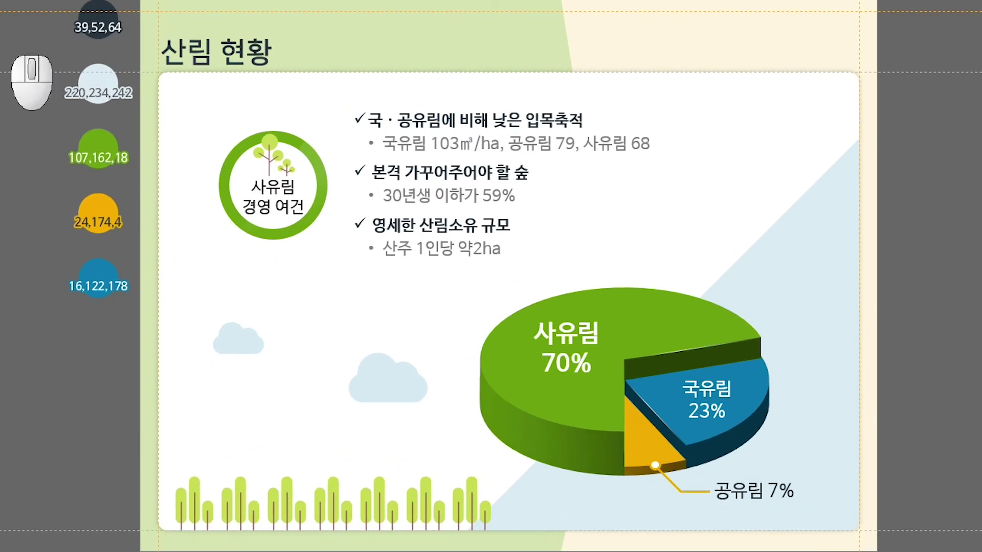